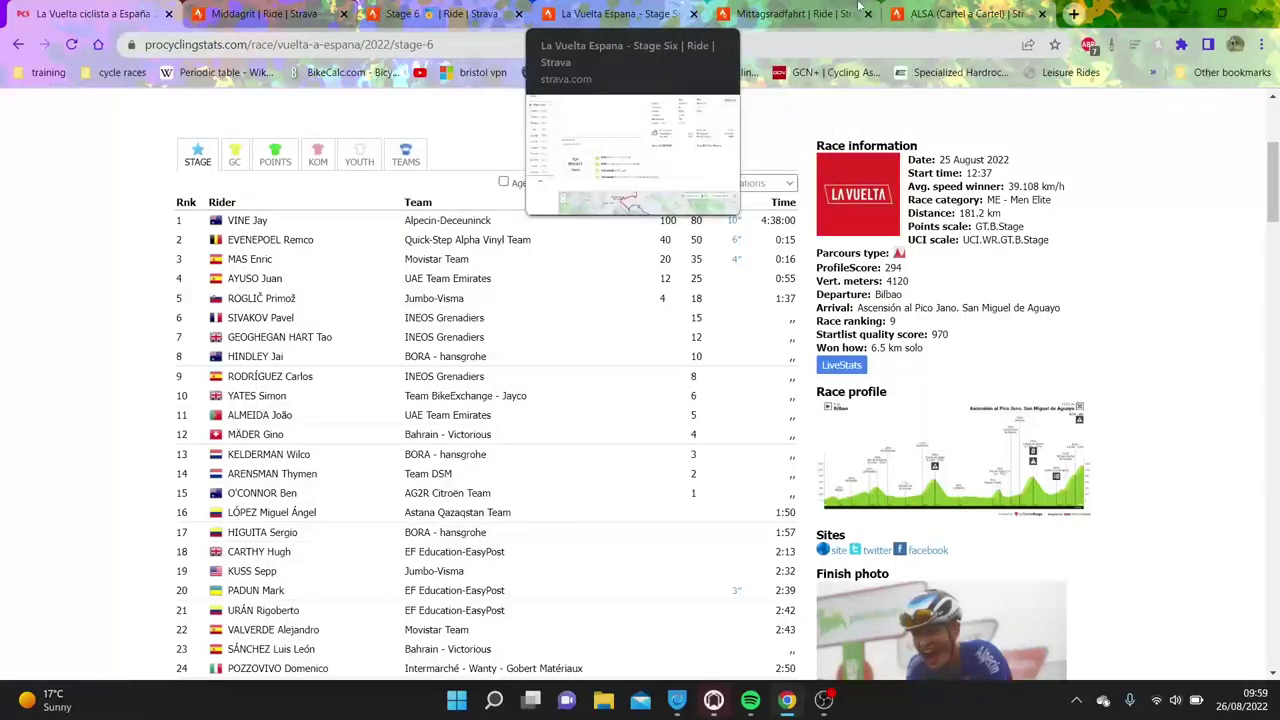
Step: Open the ALSA (Cartel a Cartel) segment leaderboard and examine the power figures of the fastest riders
click(965, 13)
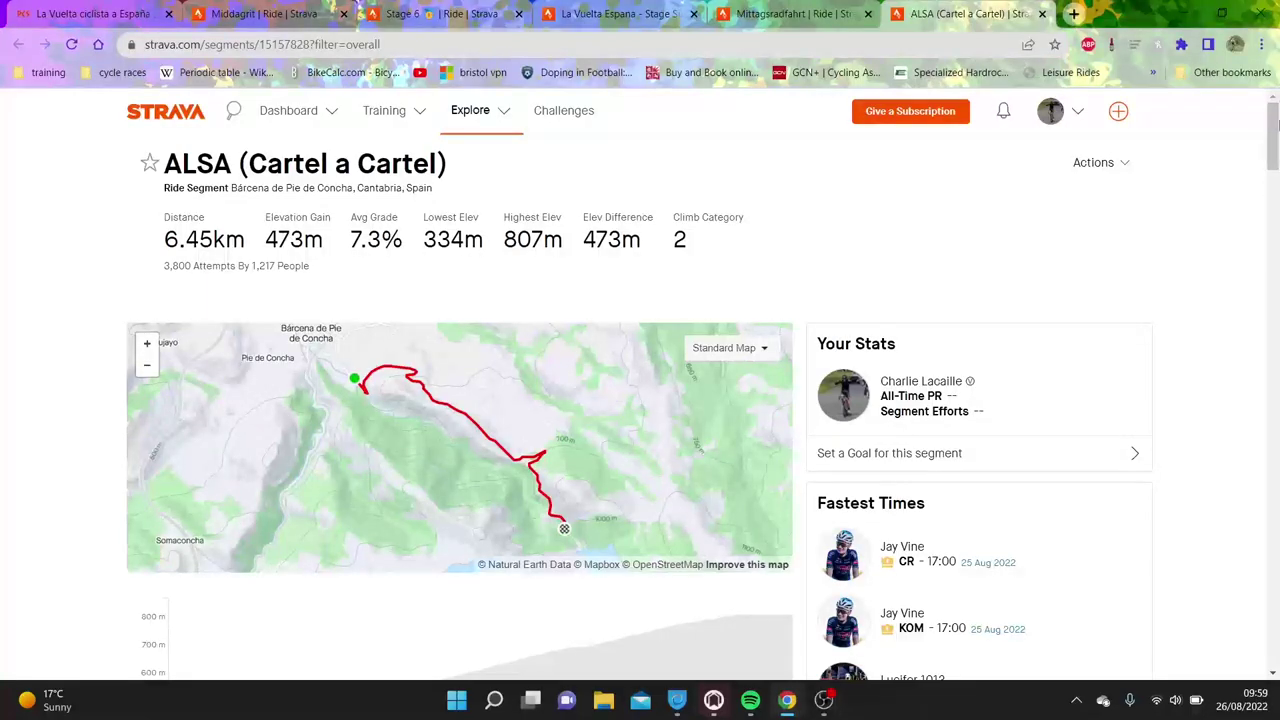
drag(1276, 120, 1270, 216)
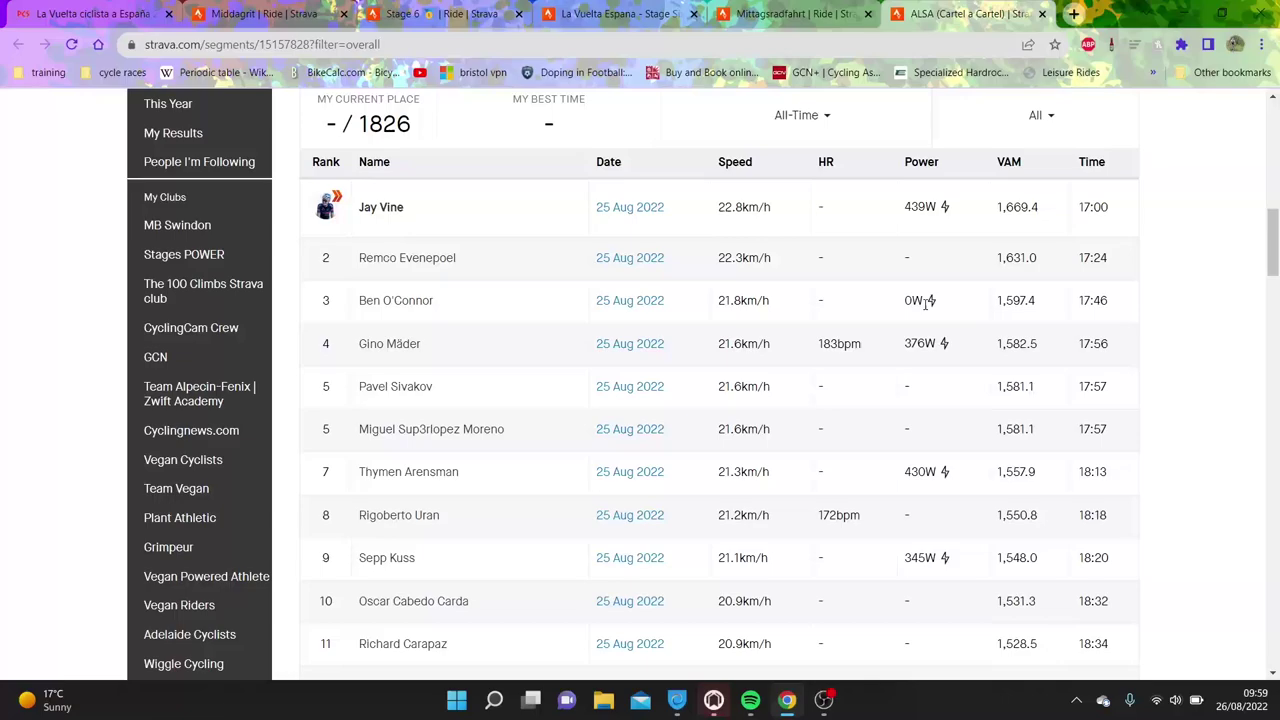
drag(910, 348, 980, 342)
click(954, 343)
drag(910, 488, 981, 486)
click(951, 477)
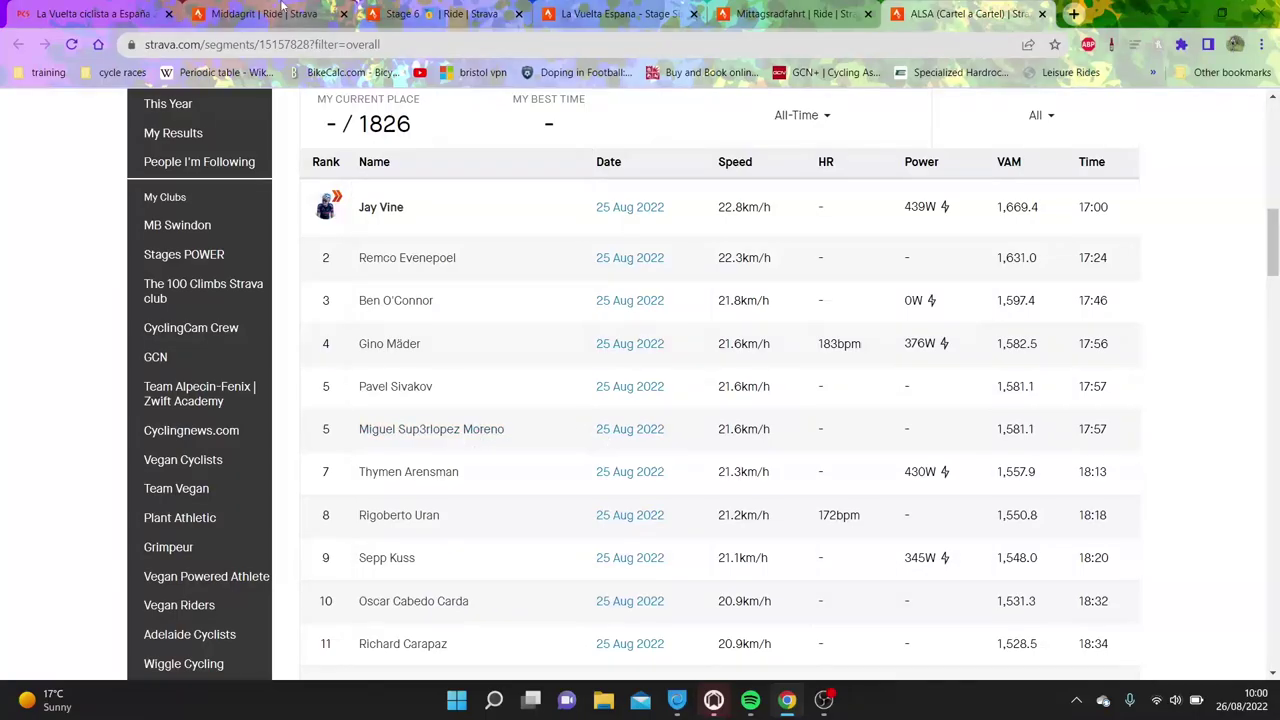
Step: Check the Vuelta stage 6 results on ProCyclingStats against the ALSA segment leaderboard
click(147, 8)
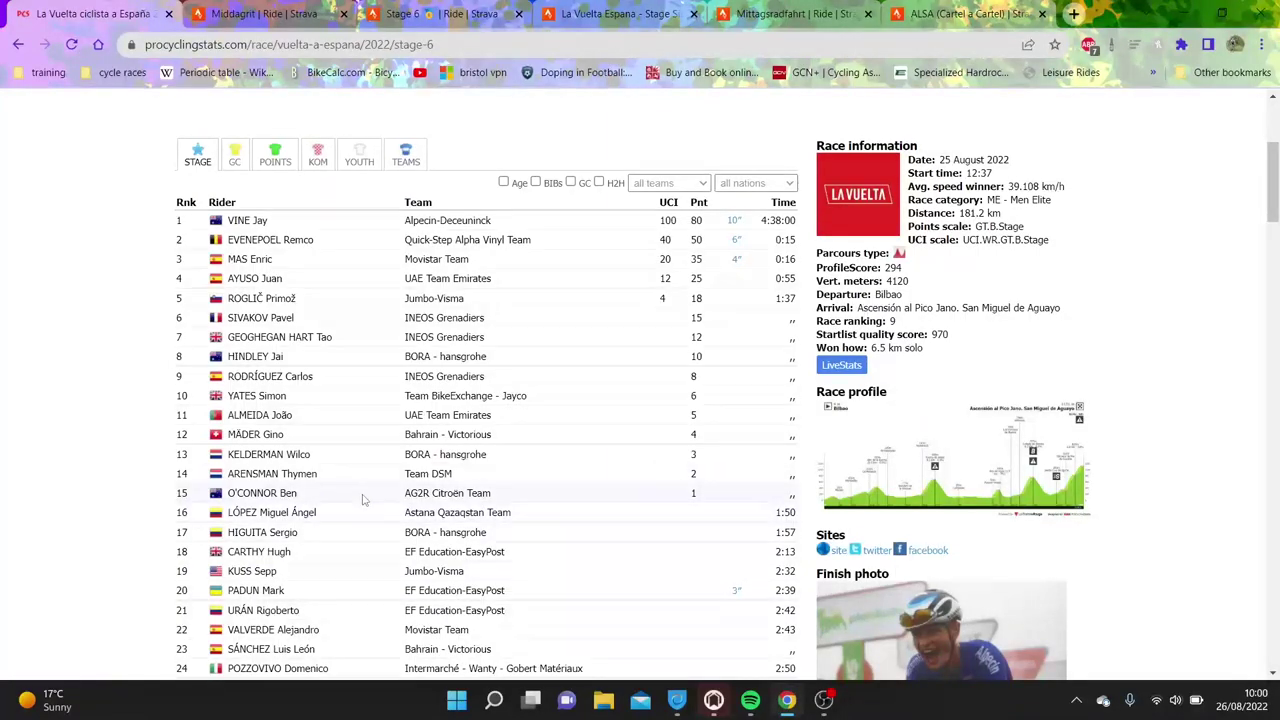
click(930, 13)
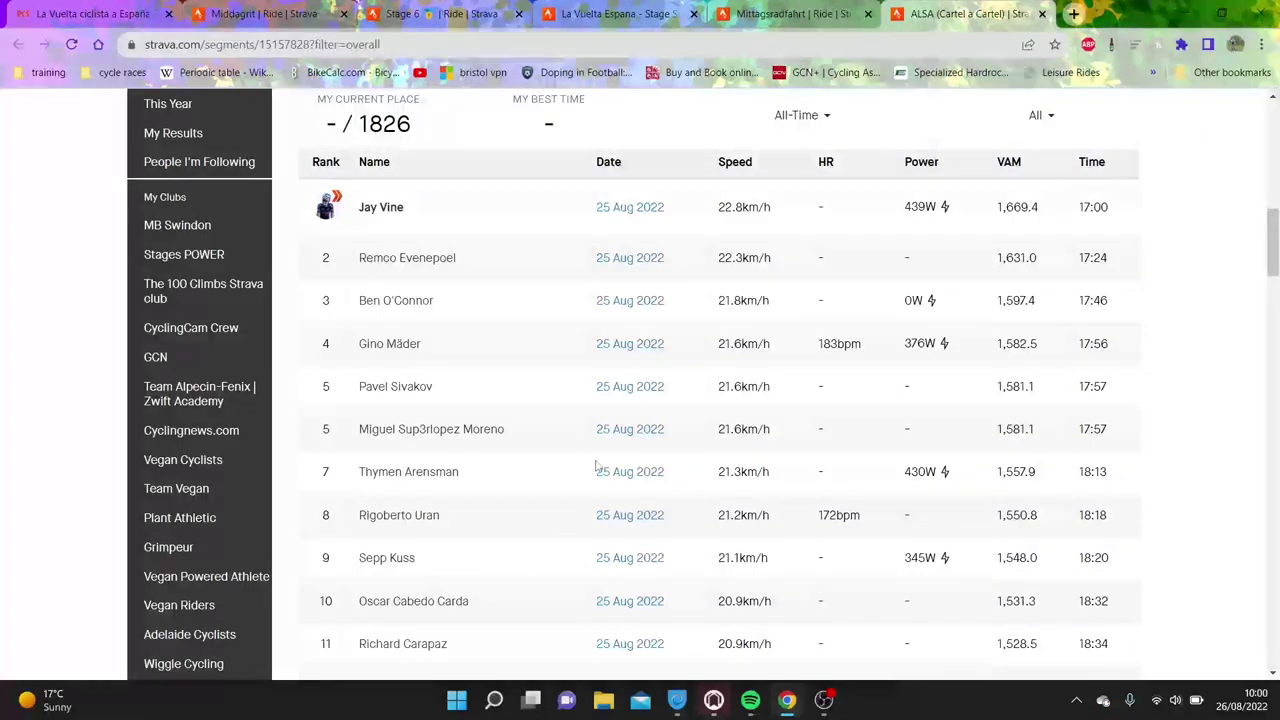
drag(1276, 215, 1276, 285)
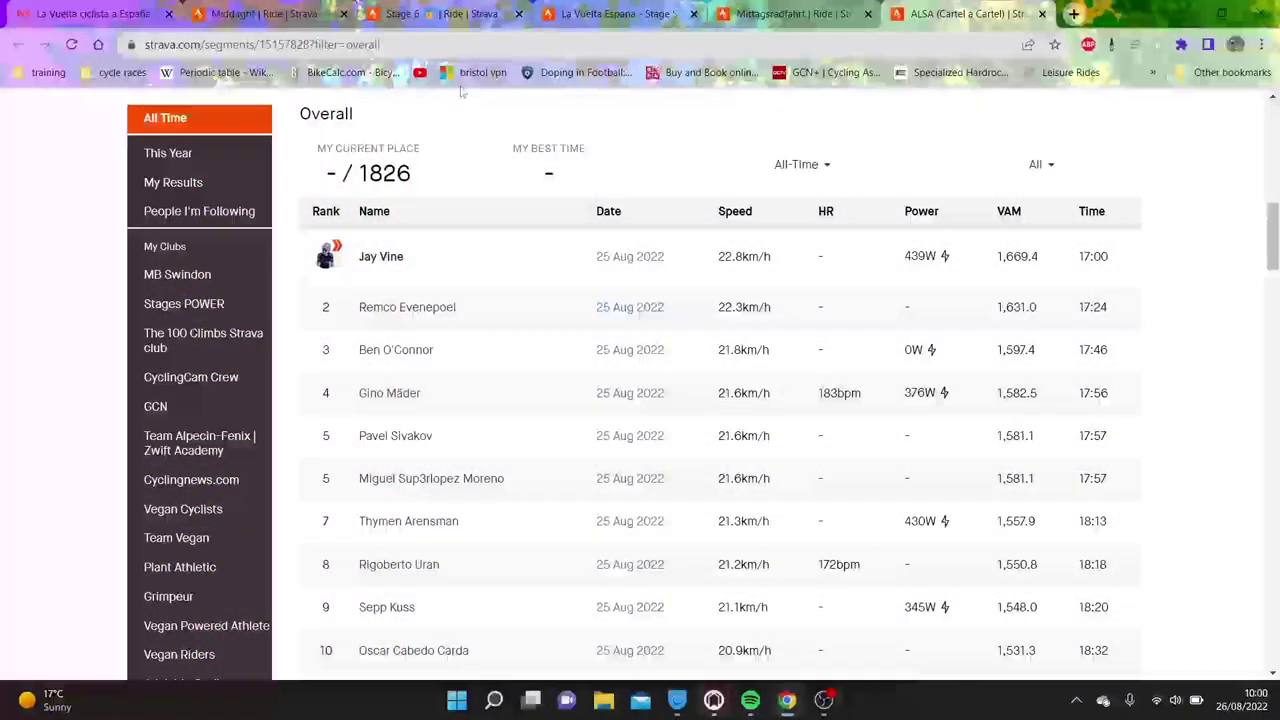
Step: Open the overview of the Stage 6 ride, give it kudos and expand its full description
click(290, 12)
scroll(910, 260, up, 20)
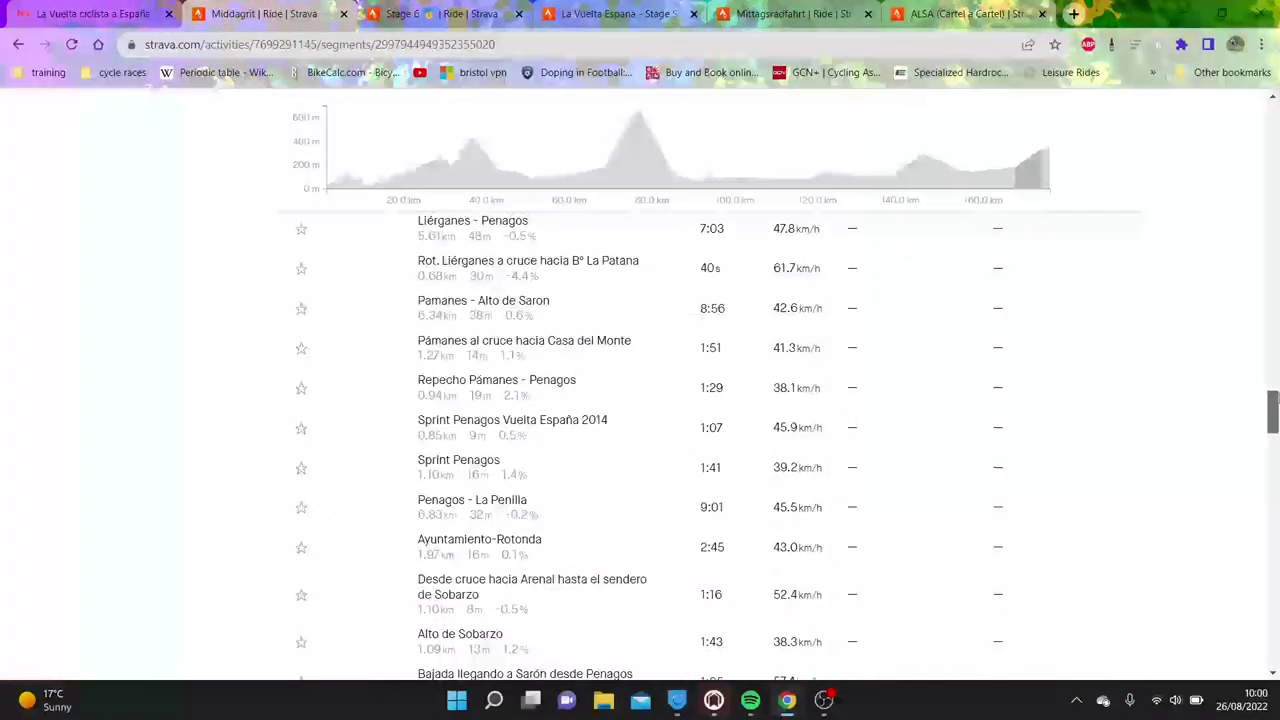
click(440, 13)
scroll(340, 309, up, 5)
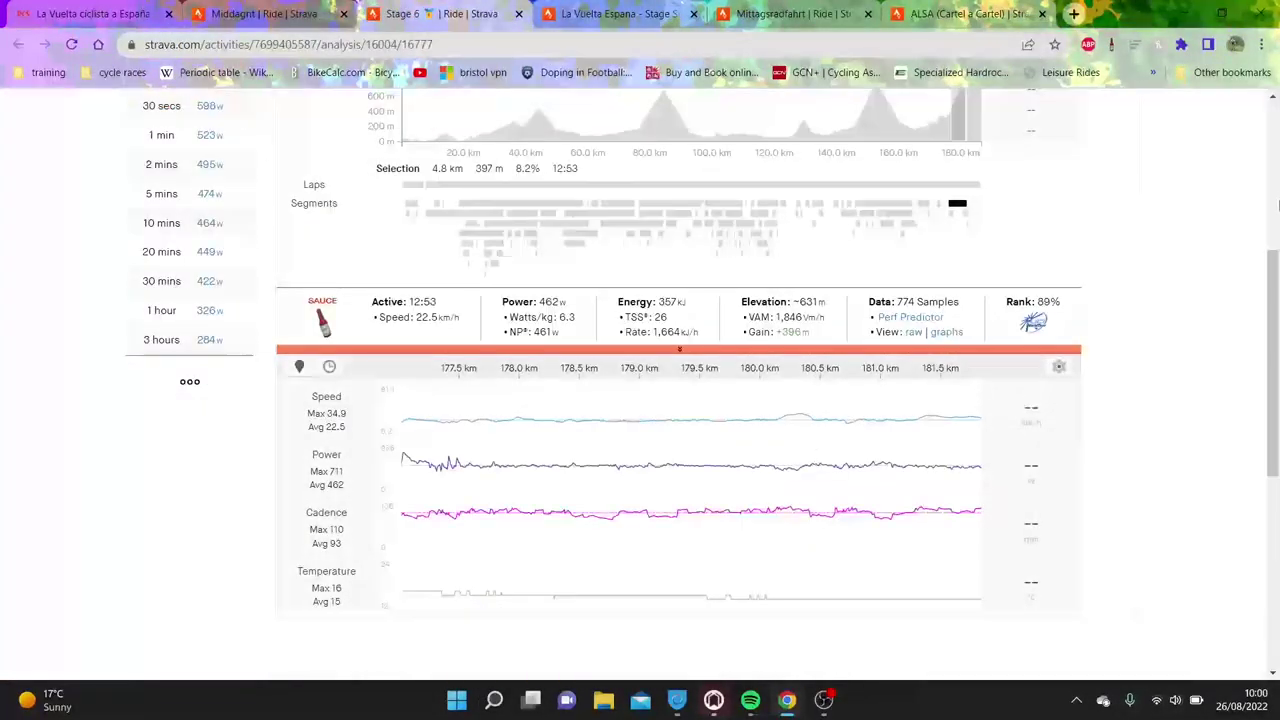
click(200, 183)
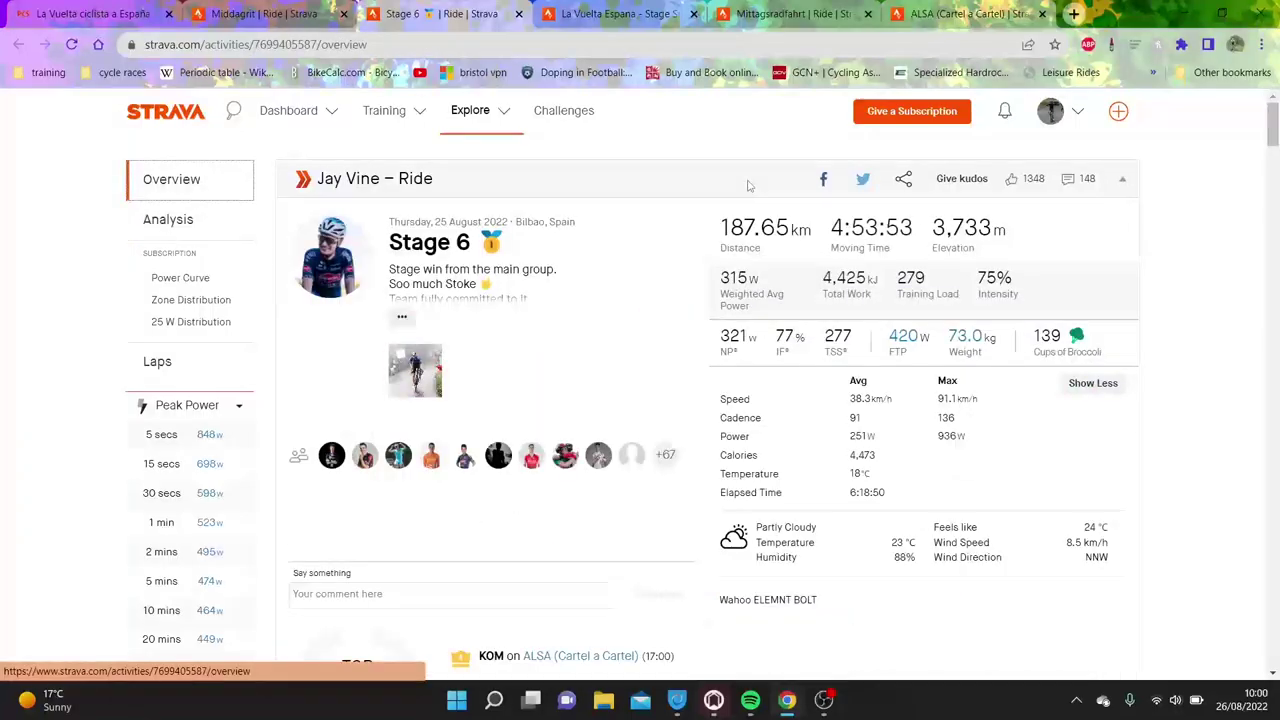
click(996, 180)
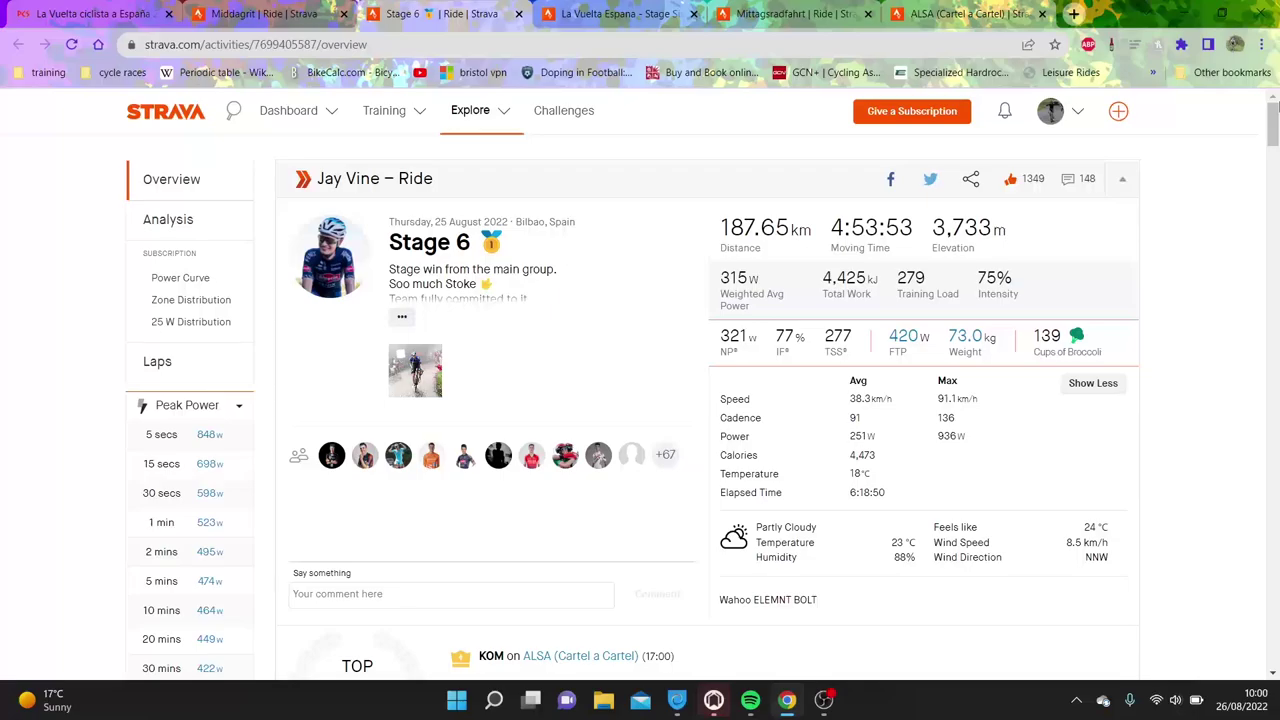
click(402, 318)
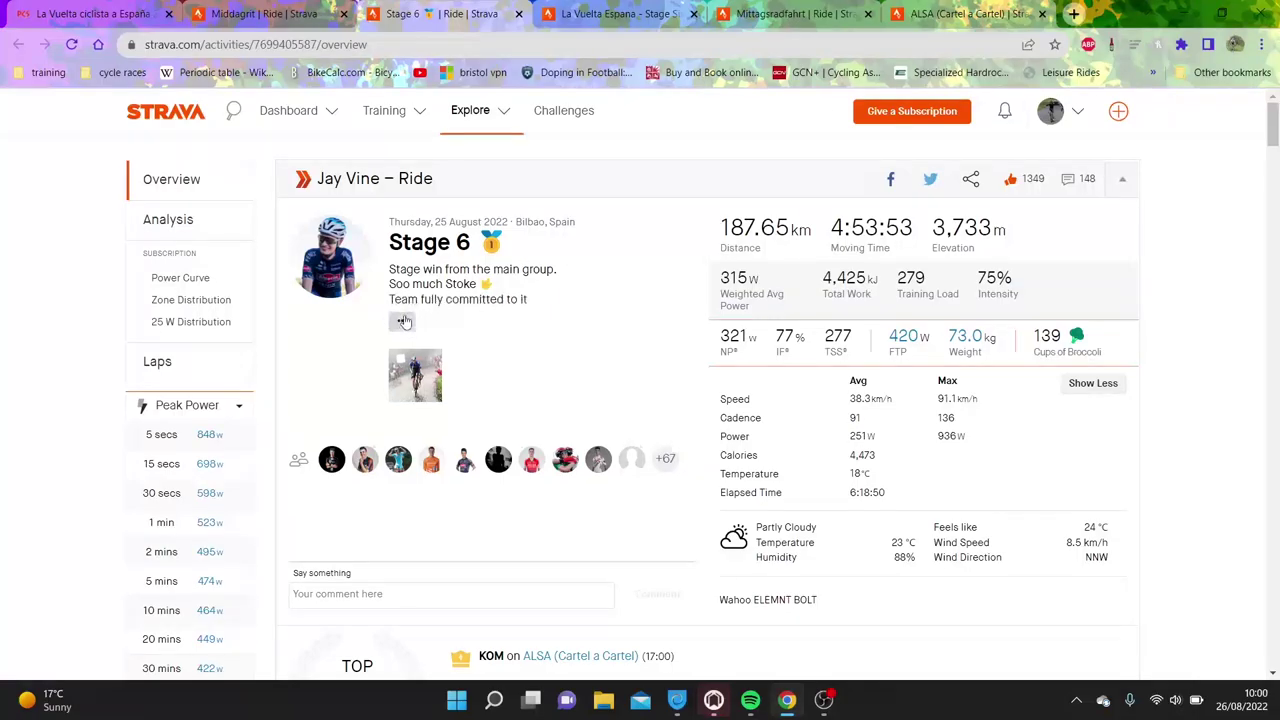
Step: Open the Stage 6 ride's analysis and select a stretch of about 133.5 km ending before the last two climbs
click(229, 233)
scroll(535, 299, down, 3)
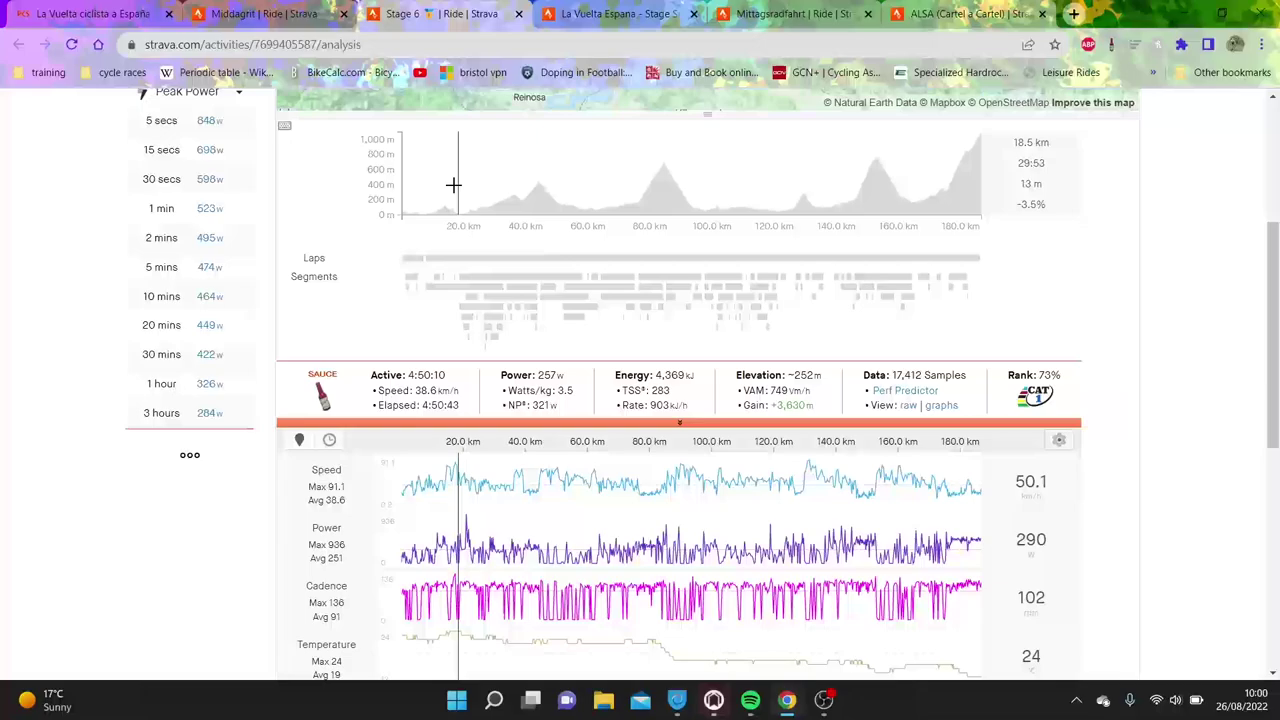
drag(431, 189, 846, 269)
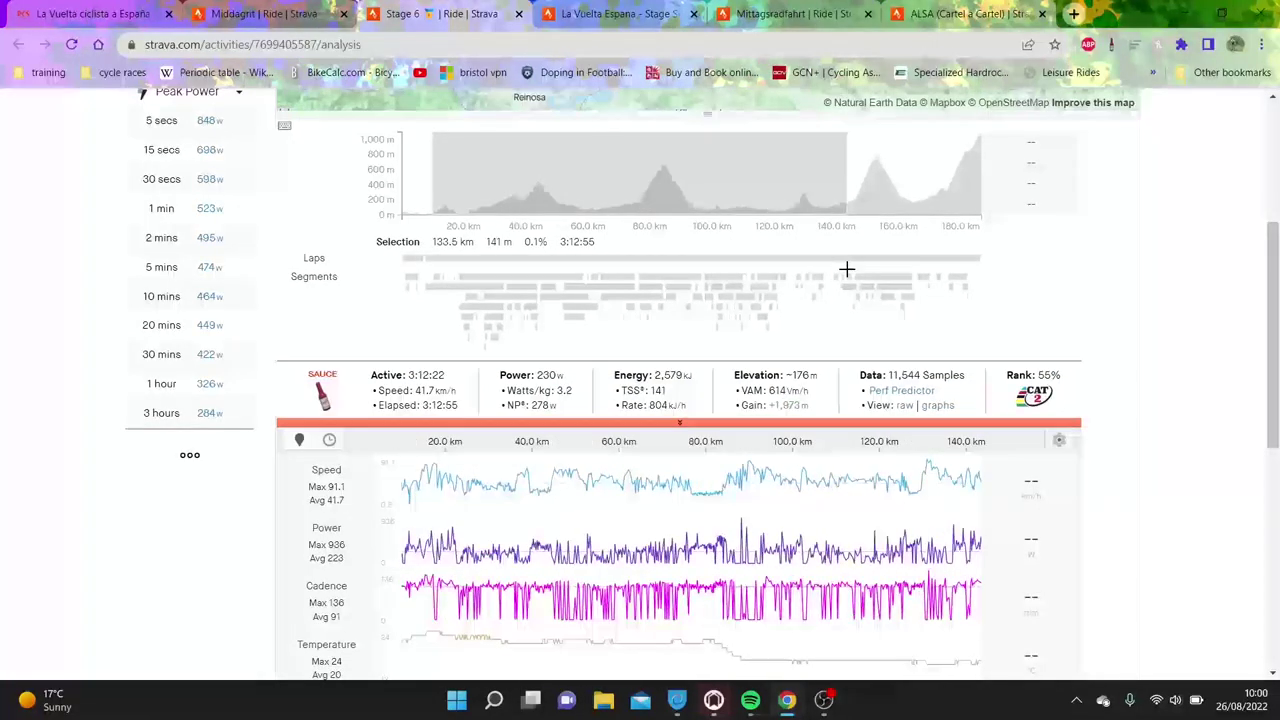
scroll(435, 137, up, 1)
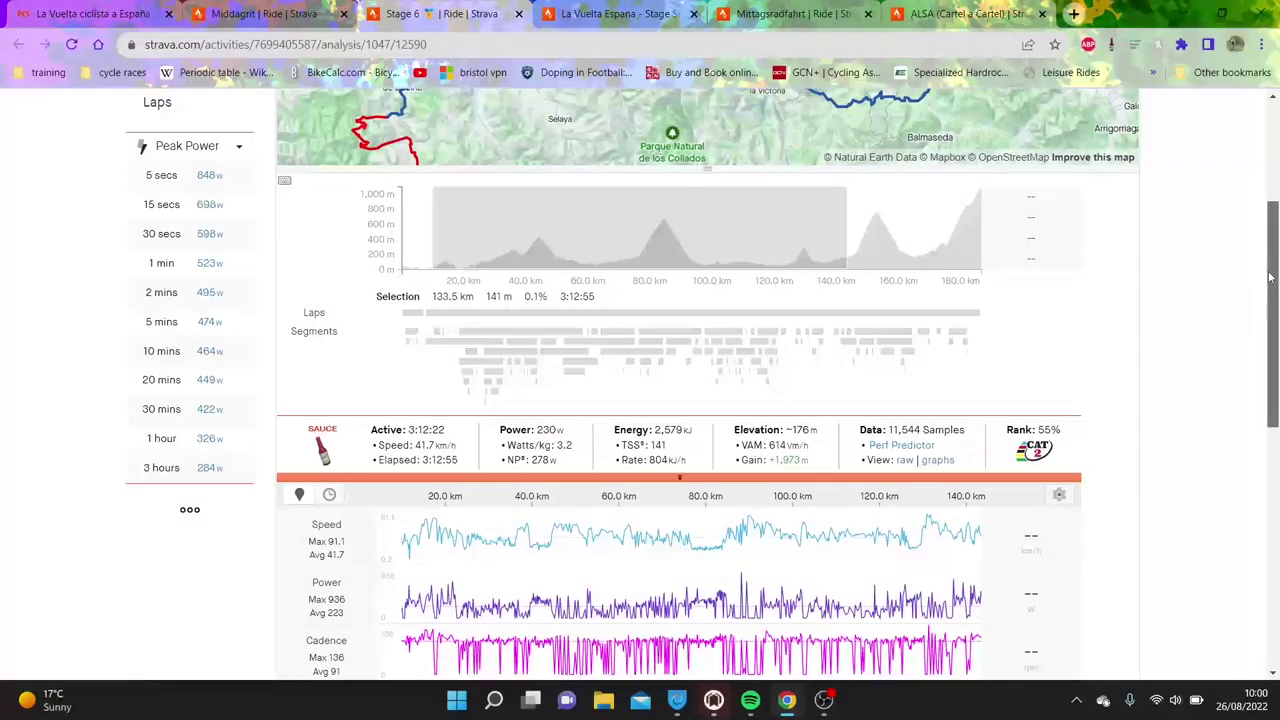
Step: Switch the peak efforts list to Peak NP and open the 3-hour effort in the analysis view
click(211, 147)
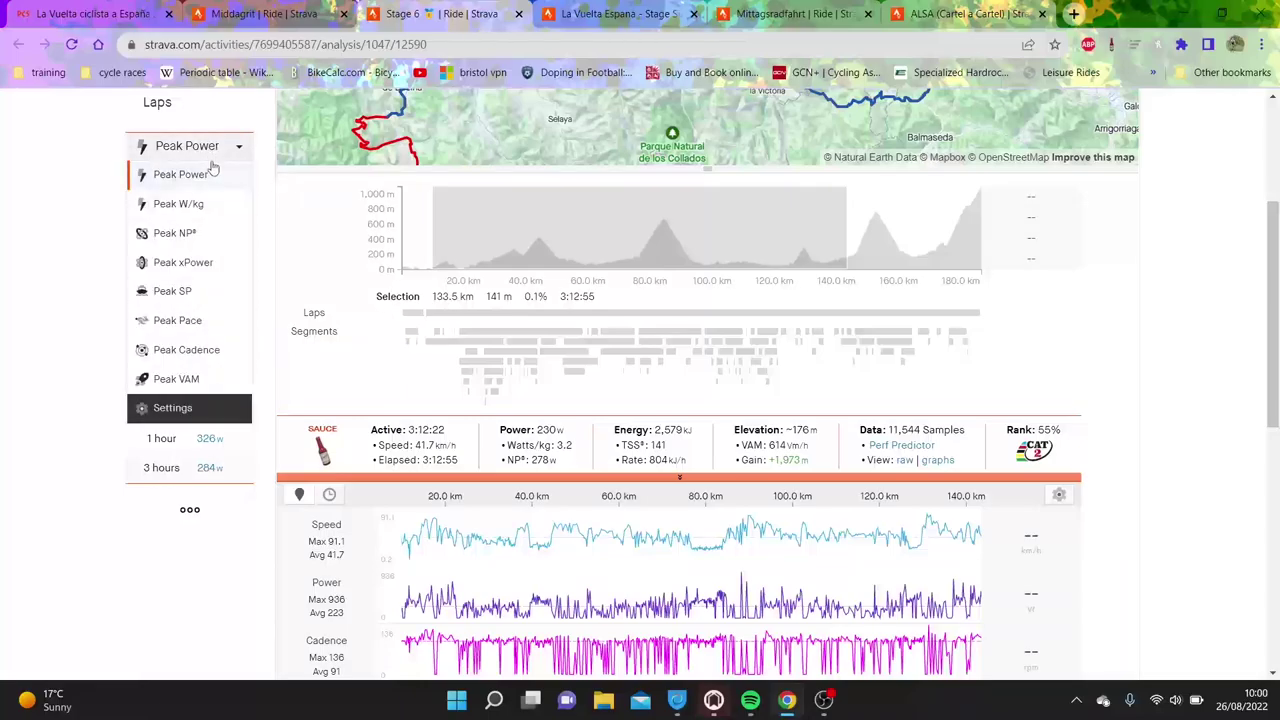
click(210, 180)
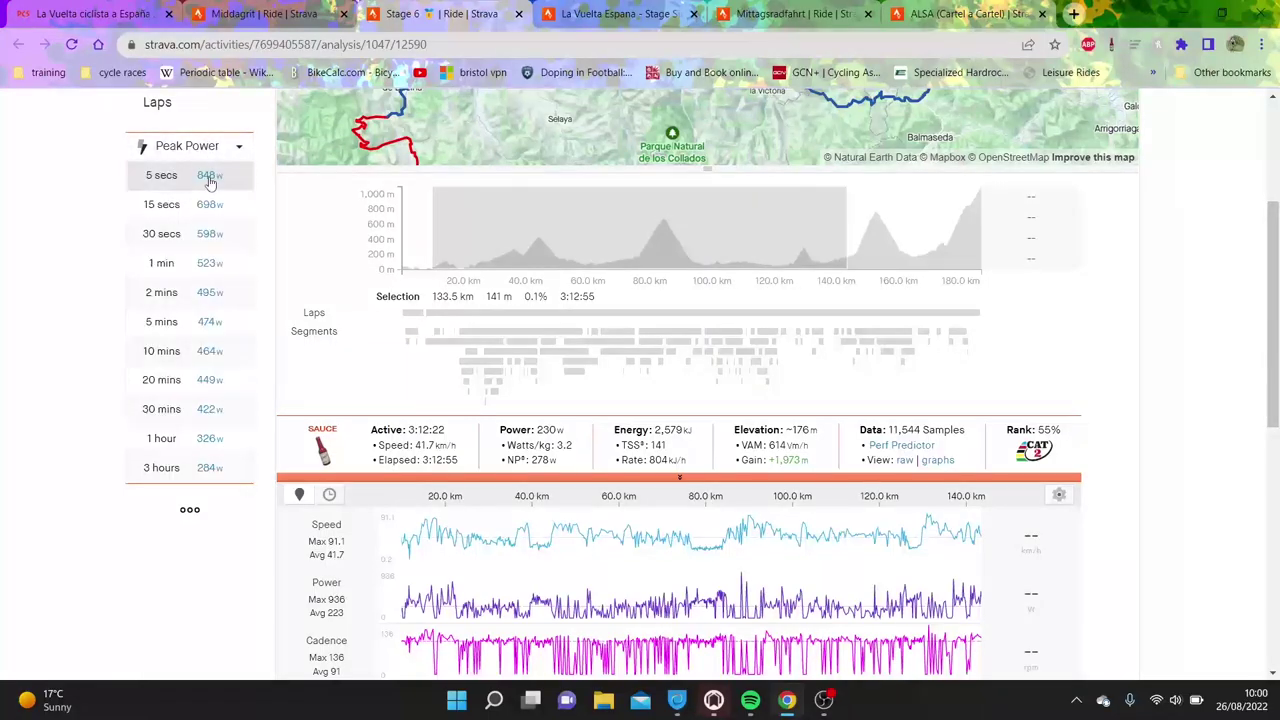
click(238, 147)
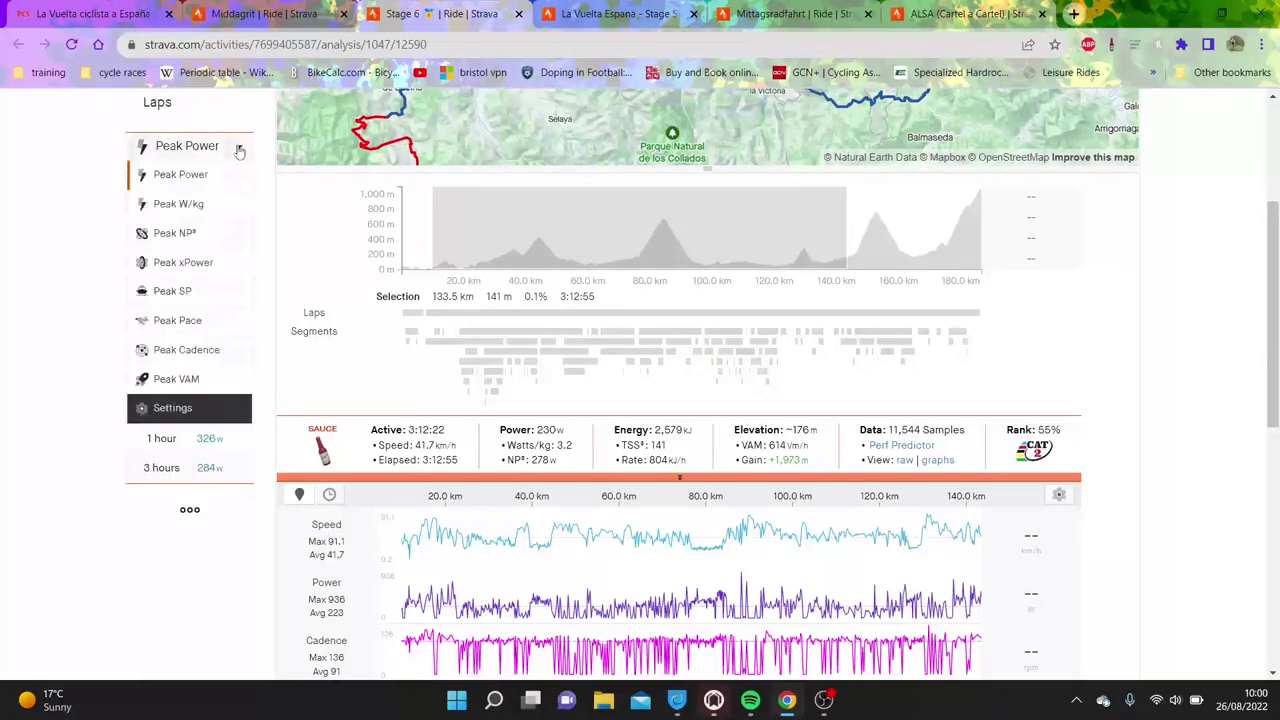
click(228, 233)
click(192, 322)
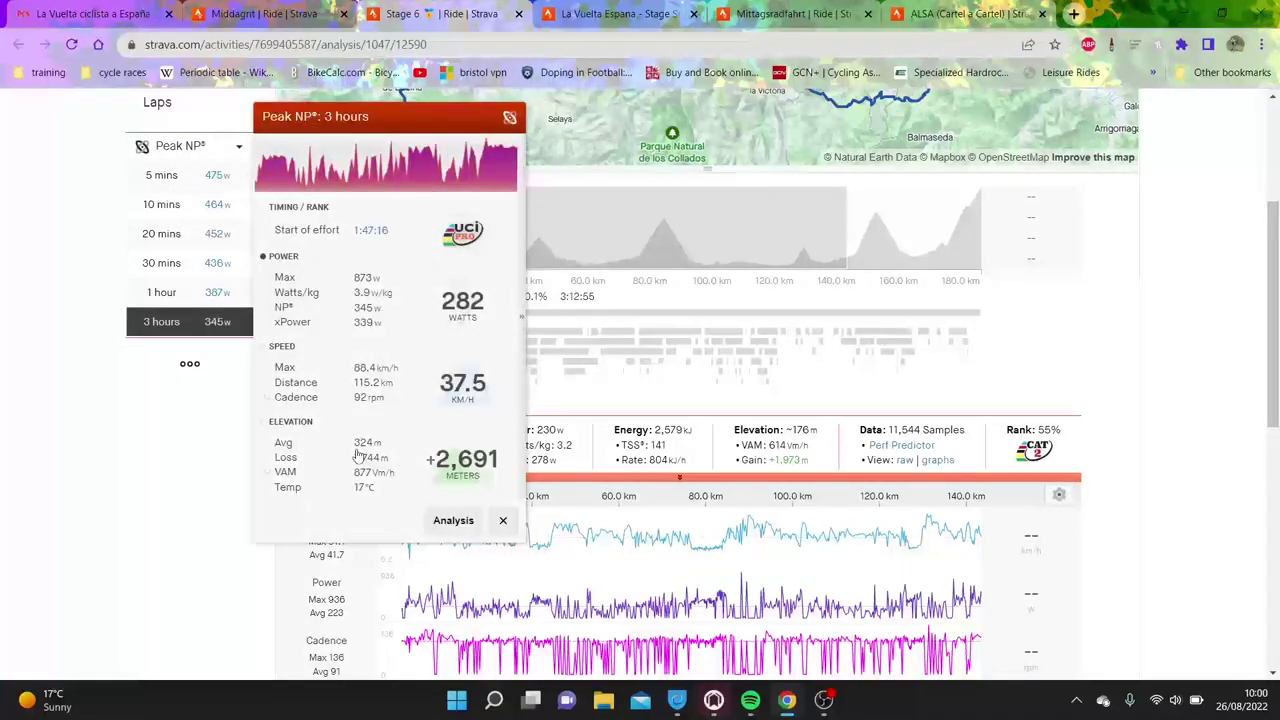
click(453, 520)
scroll(1274, 322, down, 3)
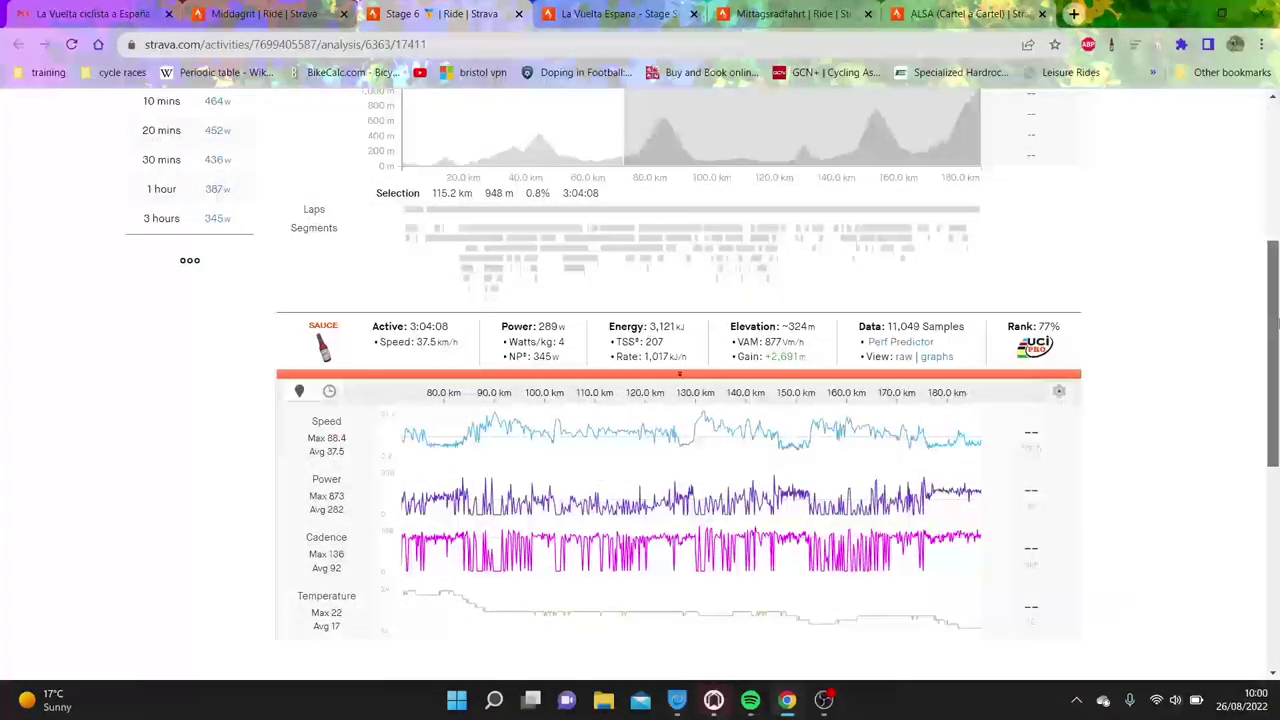
scroll(1274, 322, up, 1)
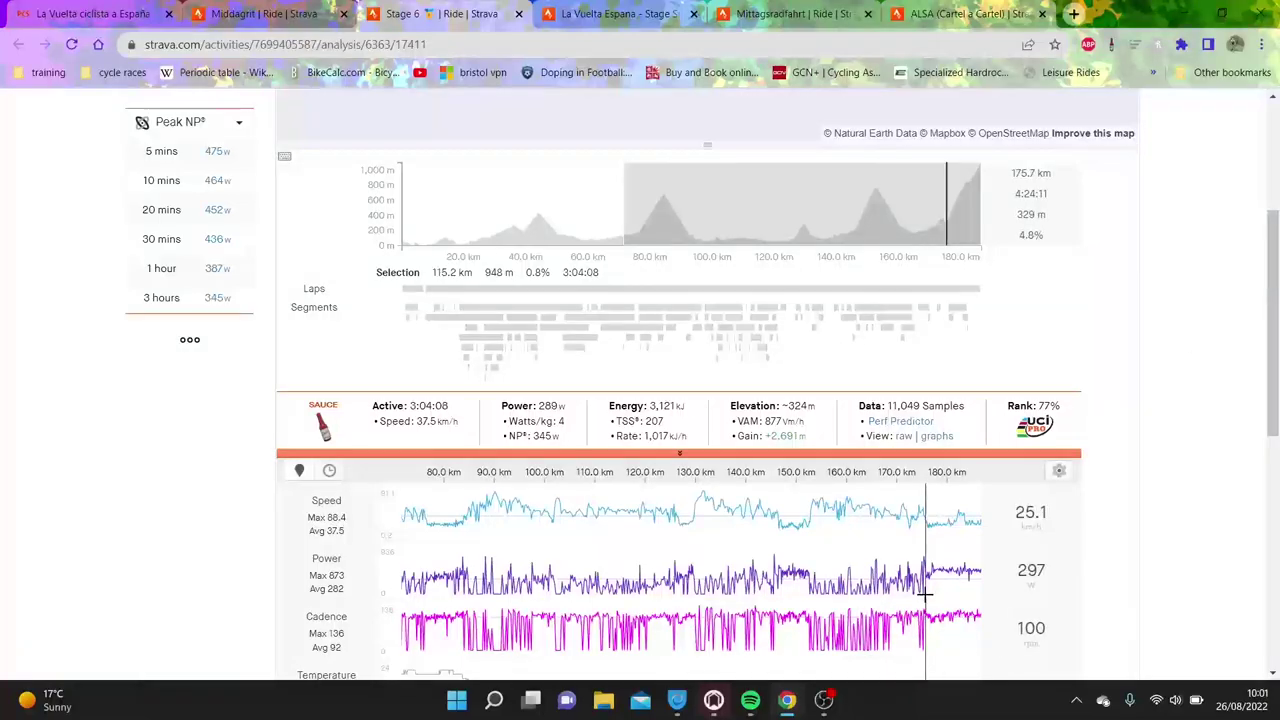
Step: Narrow the 3-hour effort to about 103.6 km before the final climb, and clear the selection after viewing it
drag(926, 594, 429, 409)
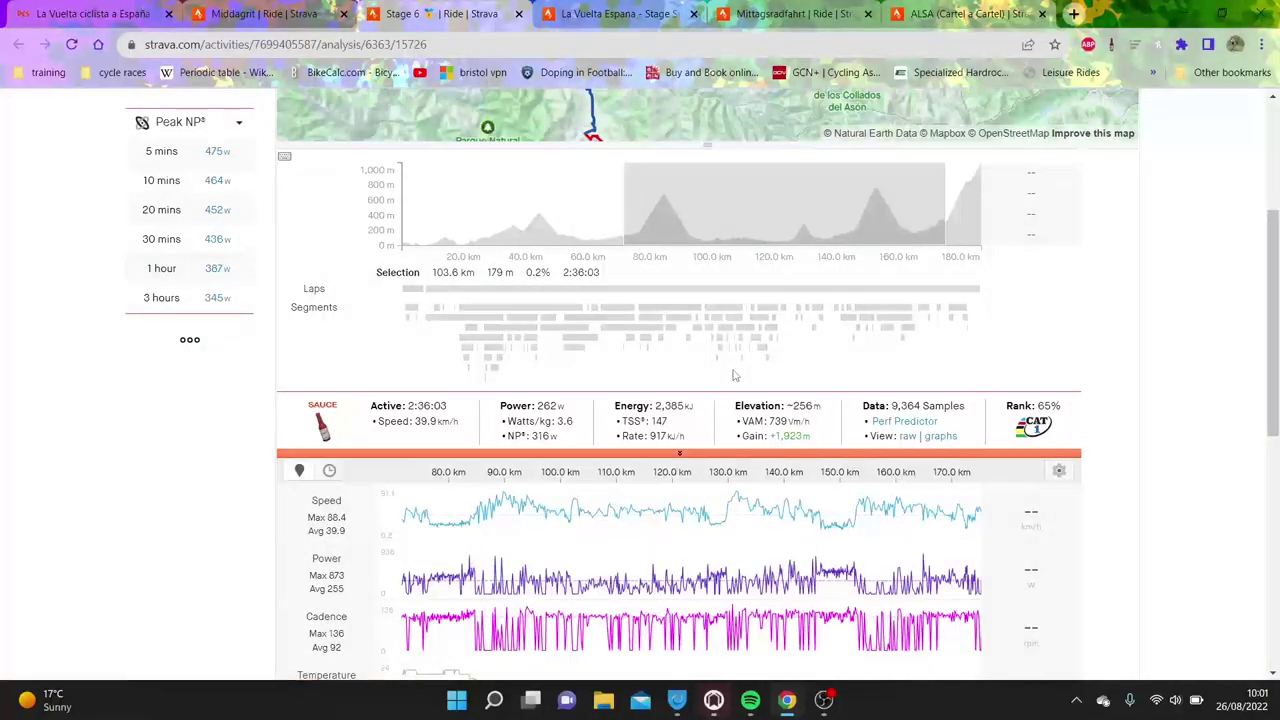
click(943, 543)
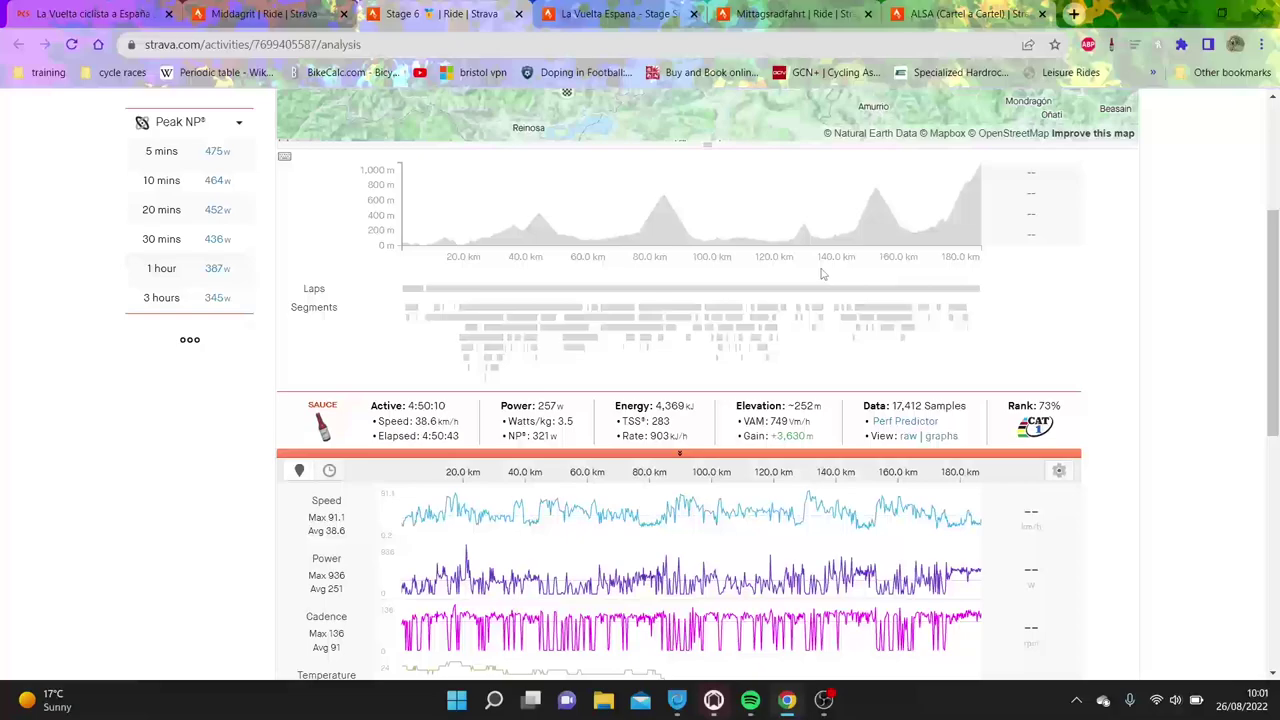
Step: Examine the efforts on the La Escrita (Valle de Villaverde), Puerto de Alisas (Arreondo), SeriesHijas and Brenes por Villasuso segments
click(530, 340)
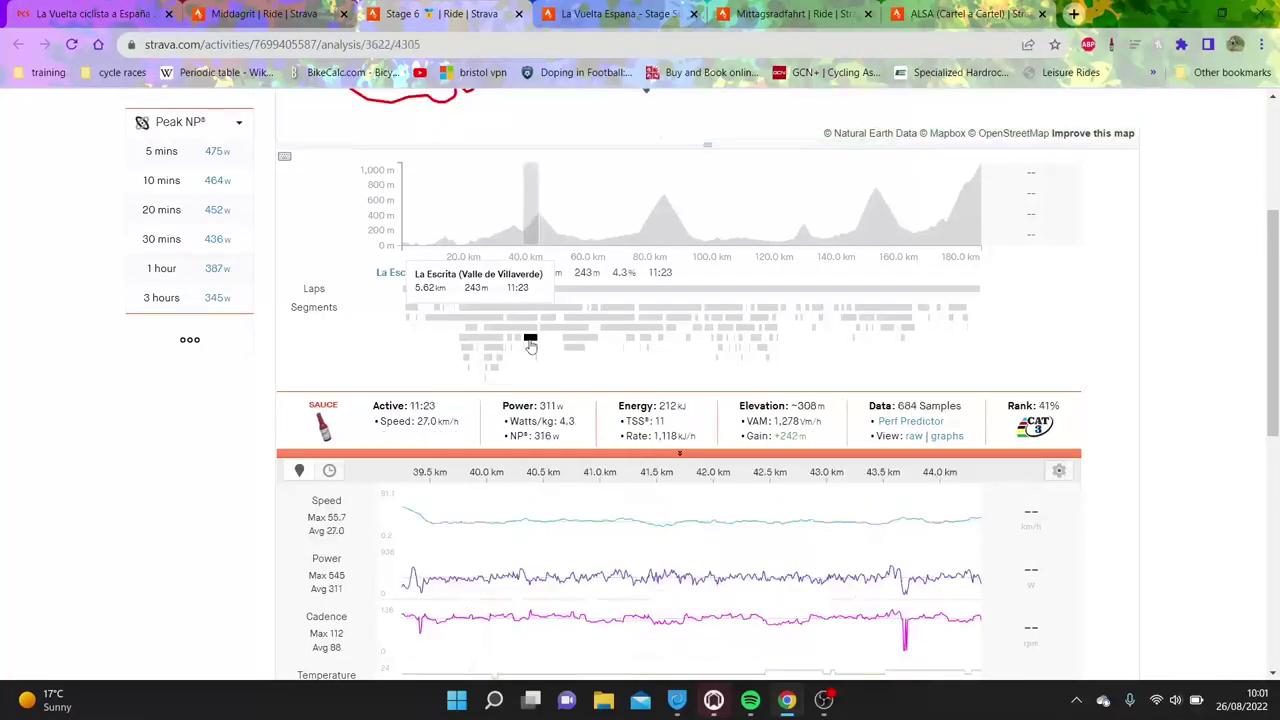
click(652, 320)
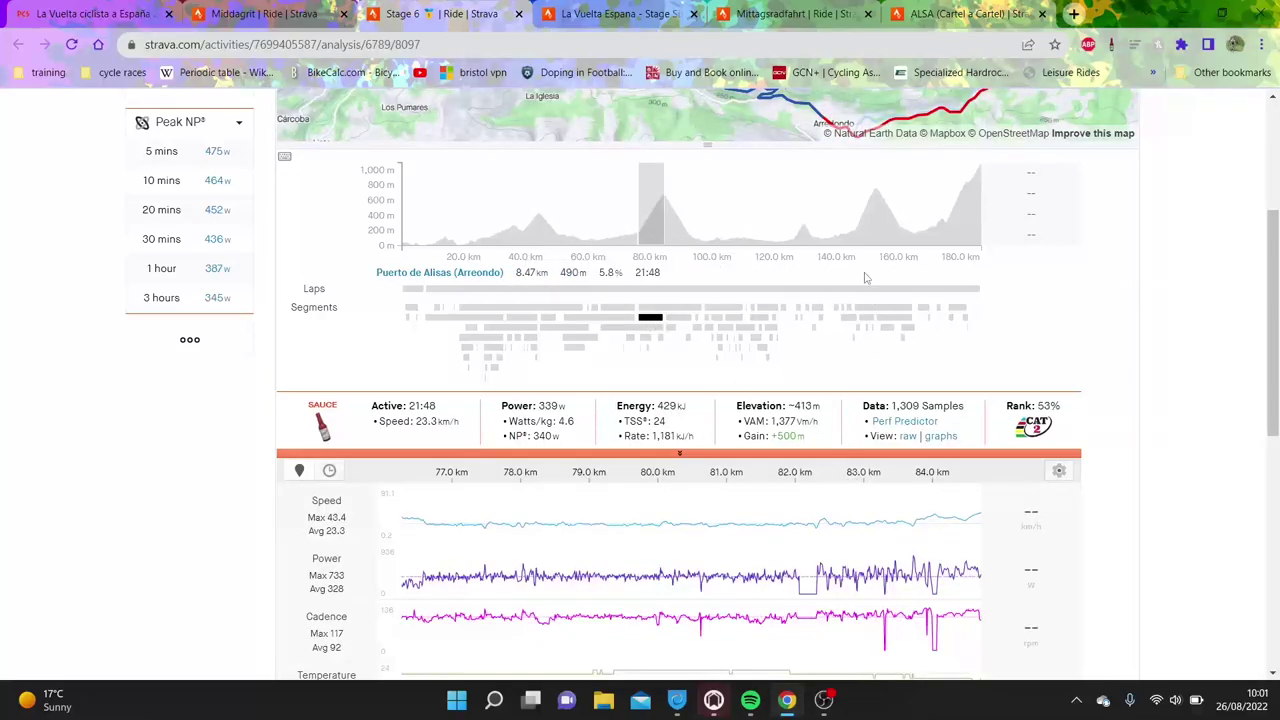
click(802, 313)
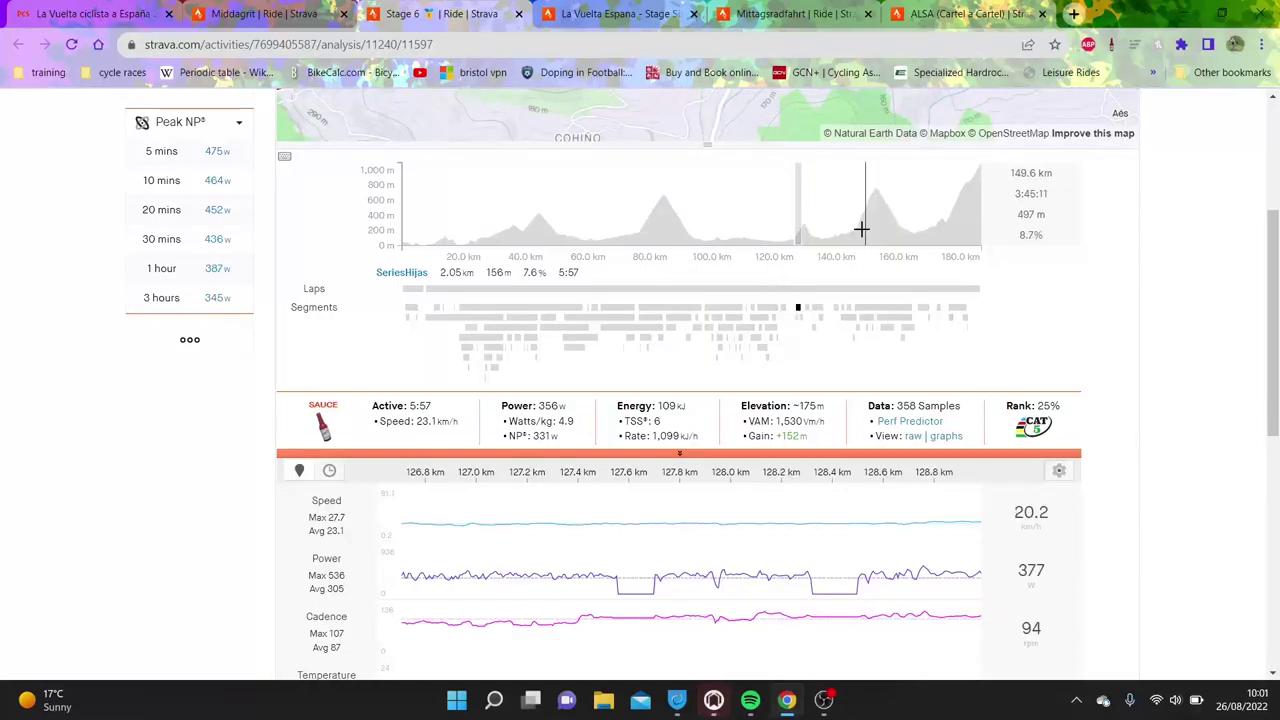
click(867, 324)
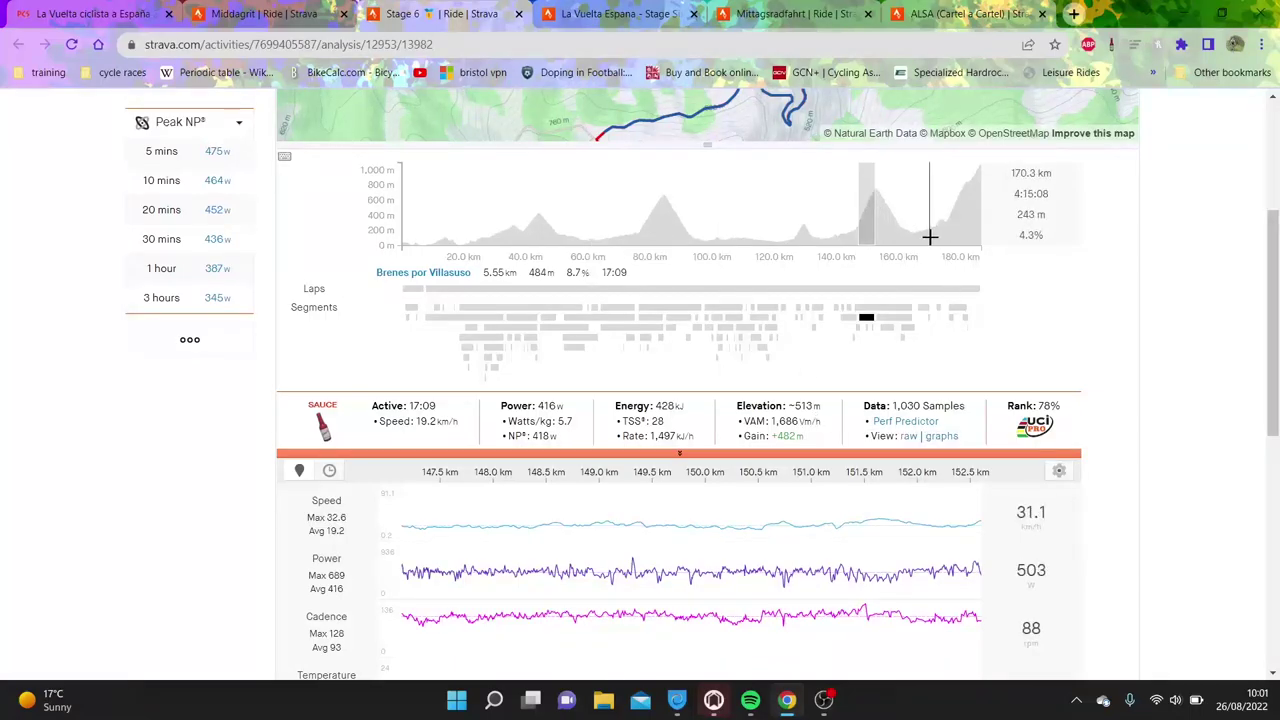
Step: Select about the last 16.5 km of the ride and narrow the analysis in stages to the final 9.7 km
drag(929, 237, 982, 237)
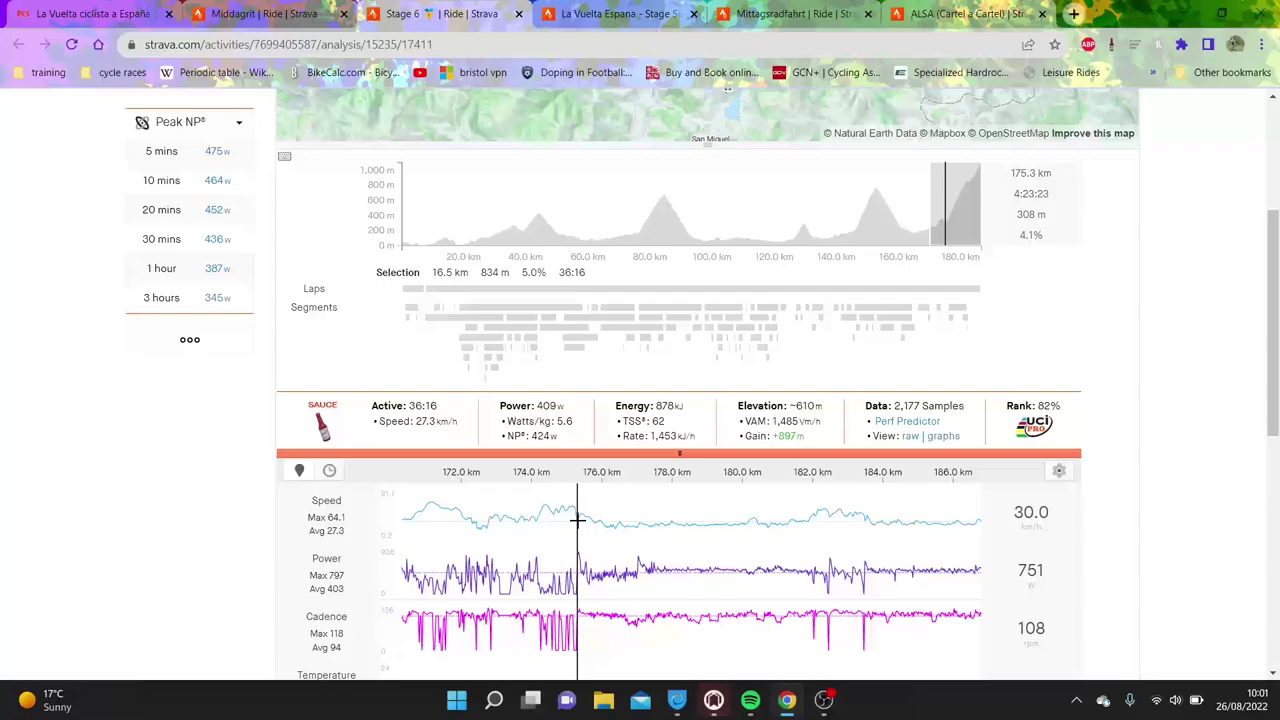
drag(577, 515, 982, 520)
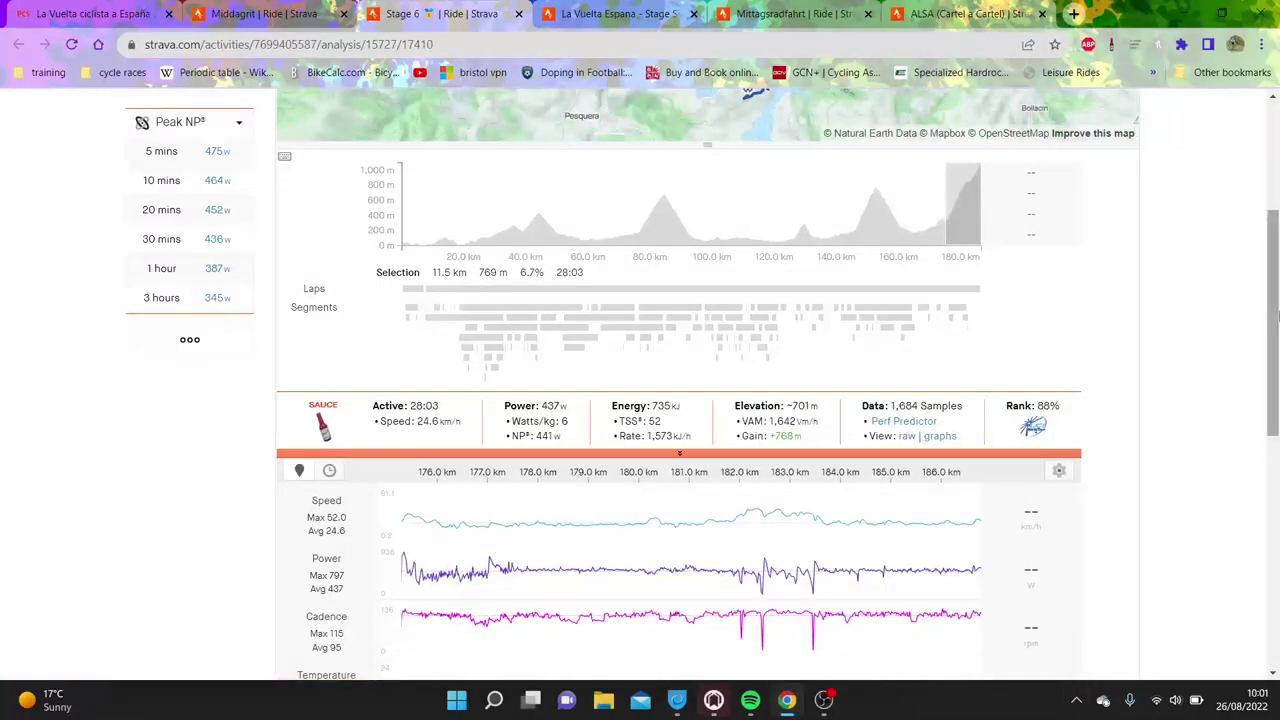
scroll(1275, 370, down, 1)
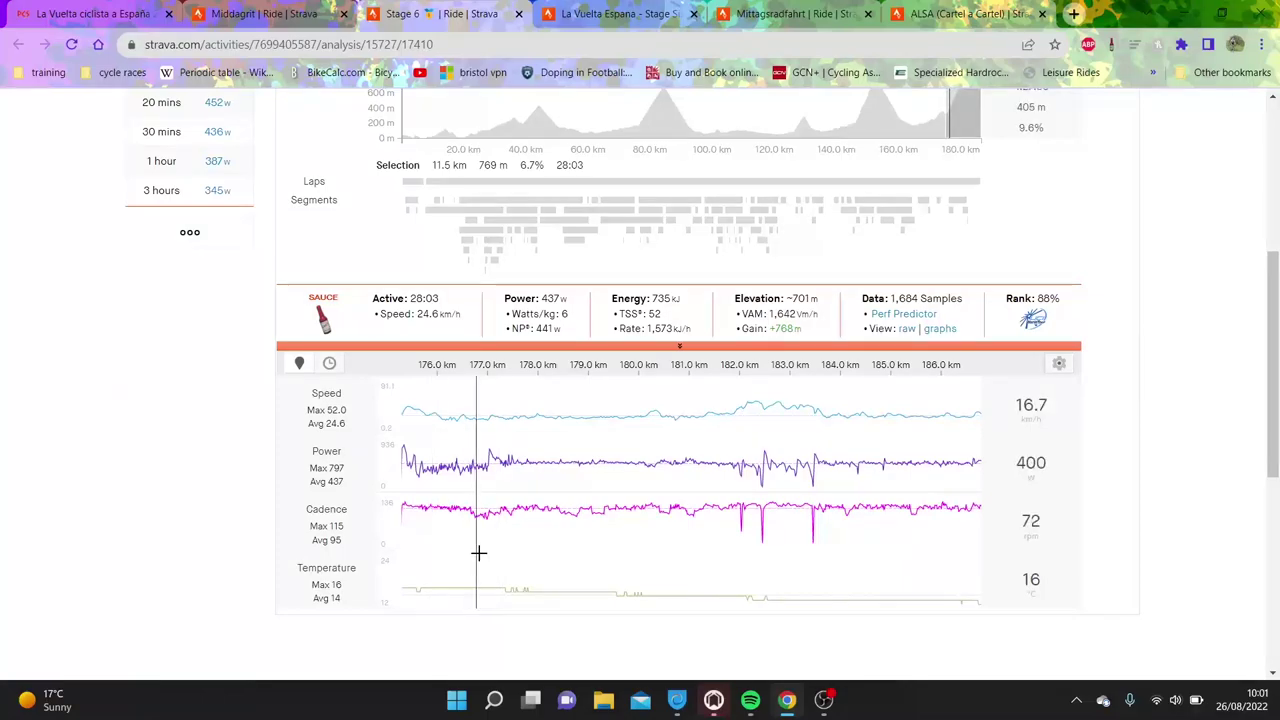
drag(490, 553, 982, 558)
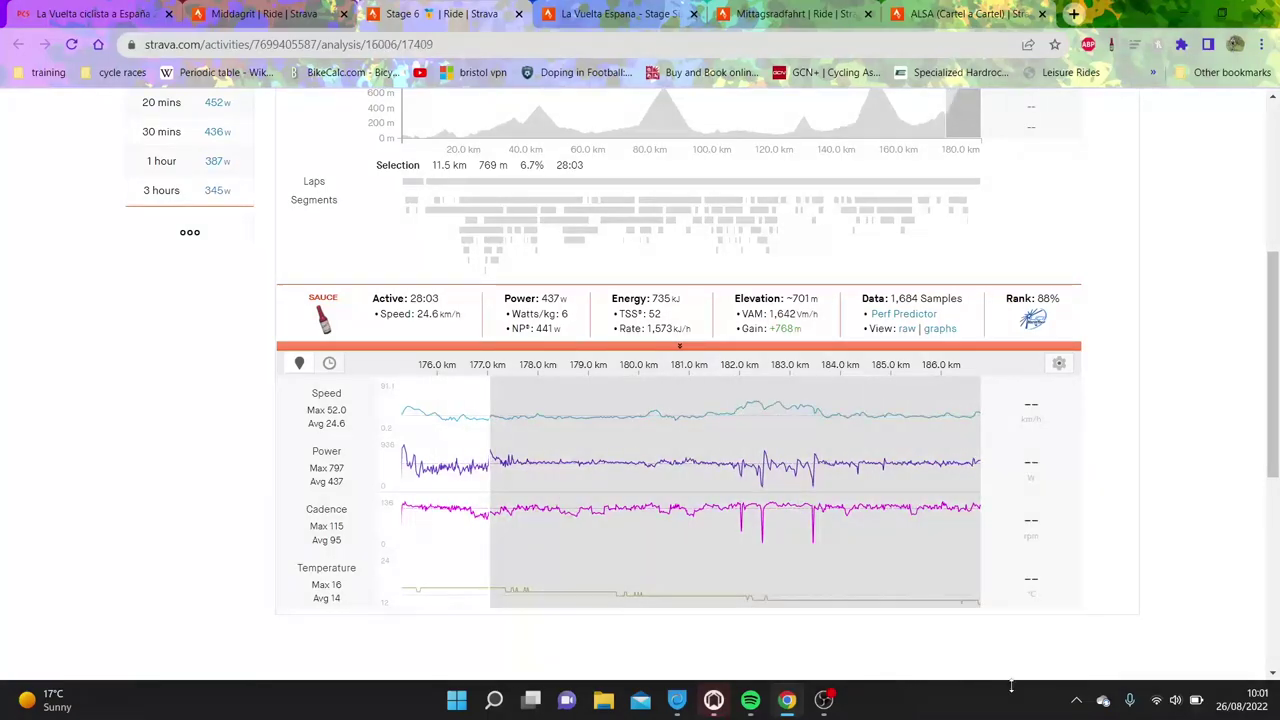
Step: Analyse the first 4.9 km or so of the final climb and its last 3.3 km or so as separate selections
scroll(1272, 352, up, 1)
scroll(1272, 352, up, 1)
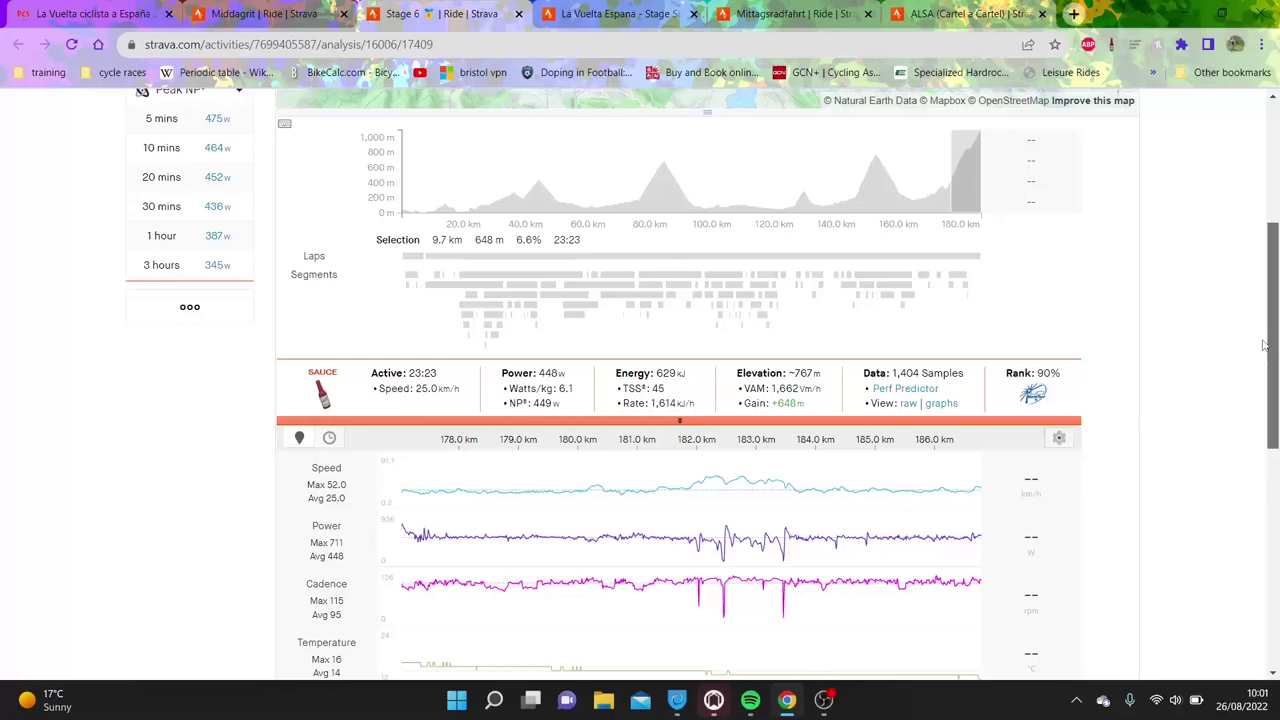
drag(1263, 345, 1270, 352)
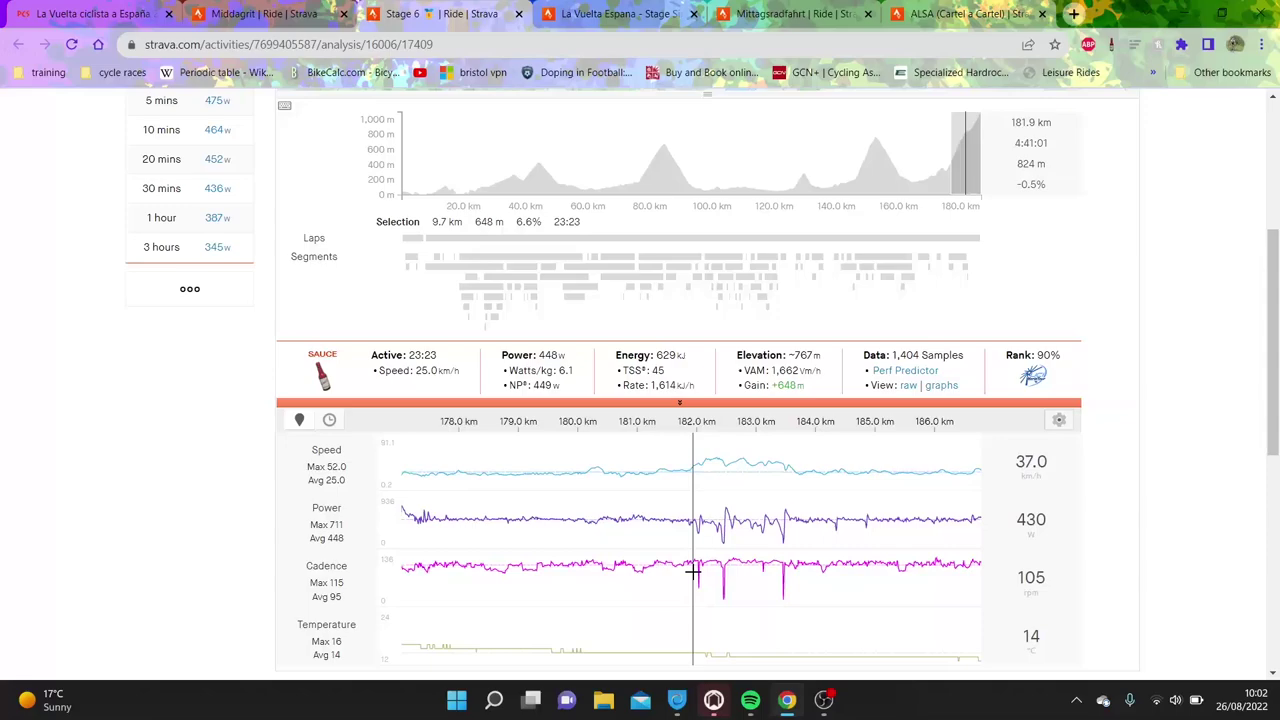
drag(693, 572, 389, 436)
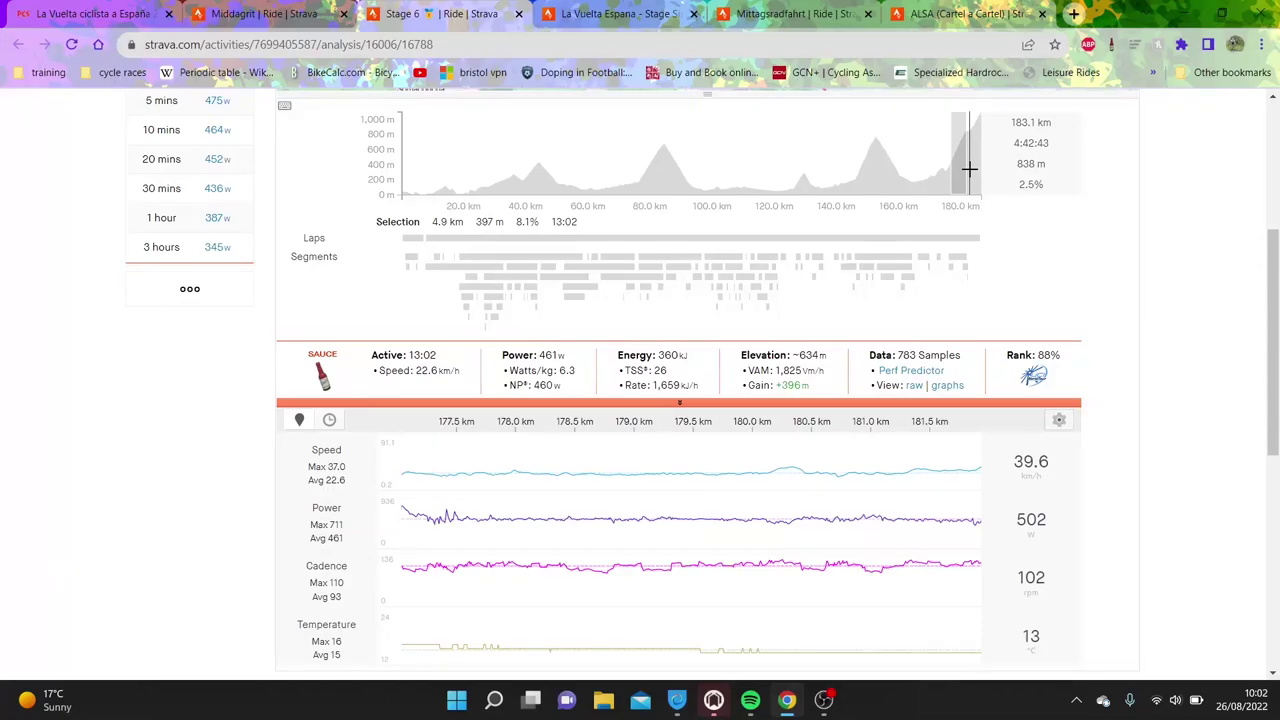
drag(969, 169, 1048, 197)
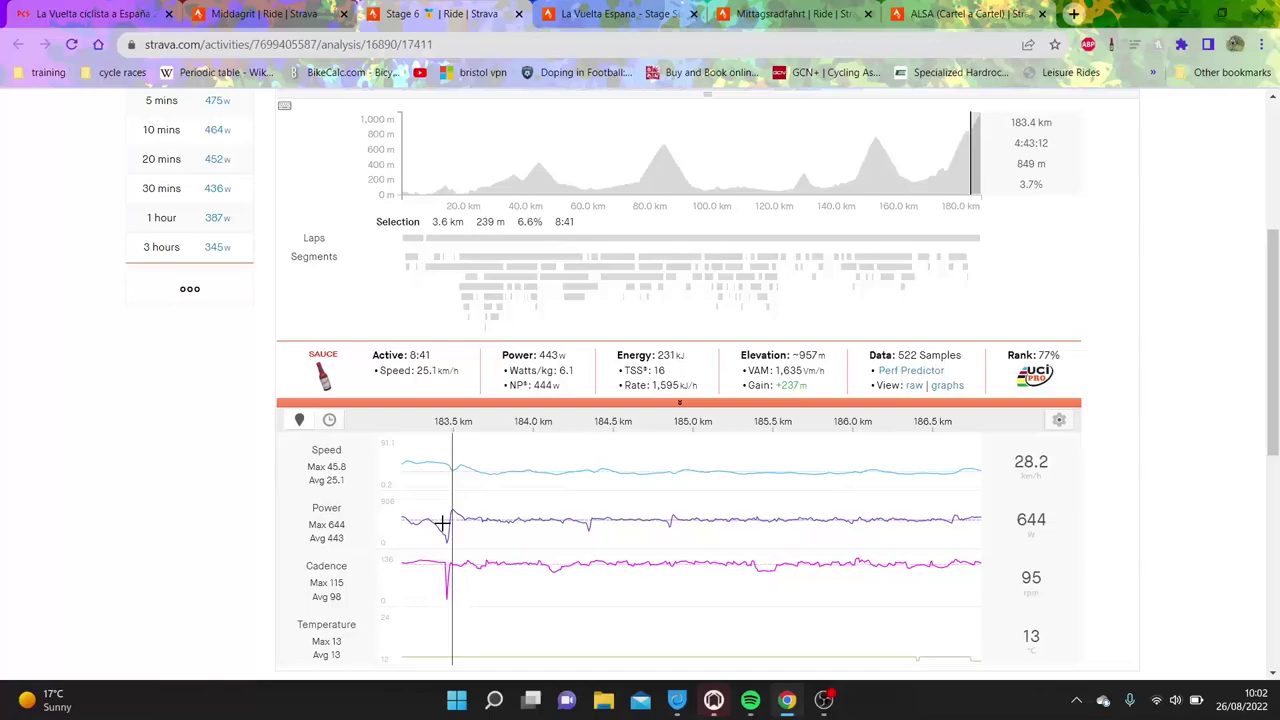
drag(449, 523, 1155, 697)
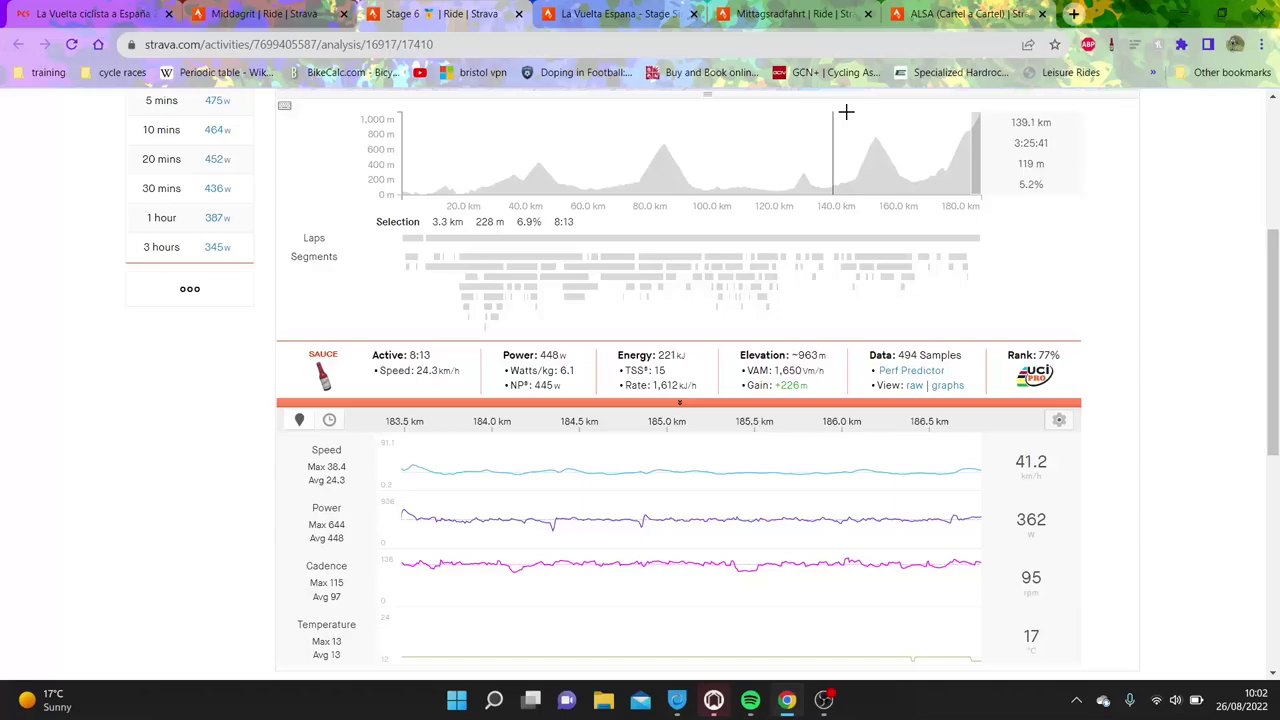
Step: Select about the last 10.6 km of the ride, narrow the analysis to the final 9.8 km, and consult the stage 6 results
click(945, 131)
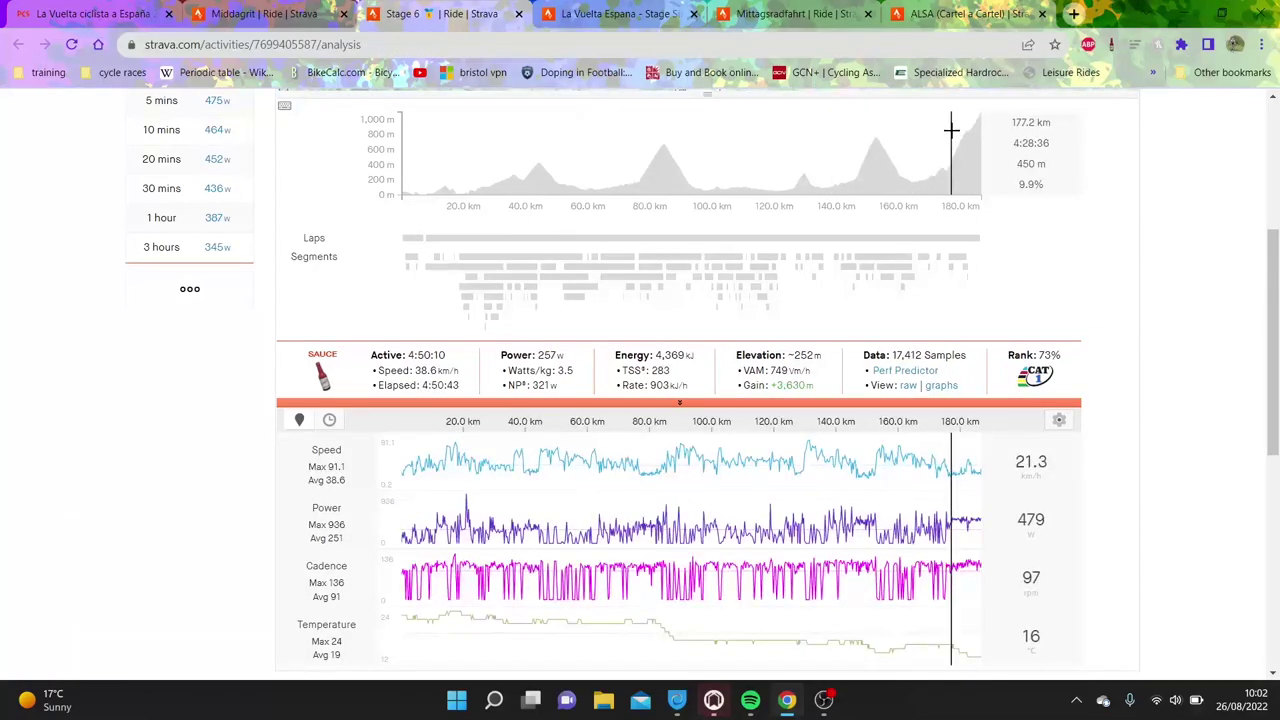
drag(948, 129, 981, 130)
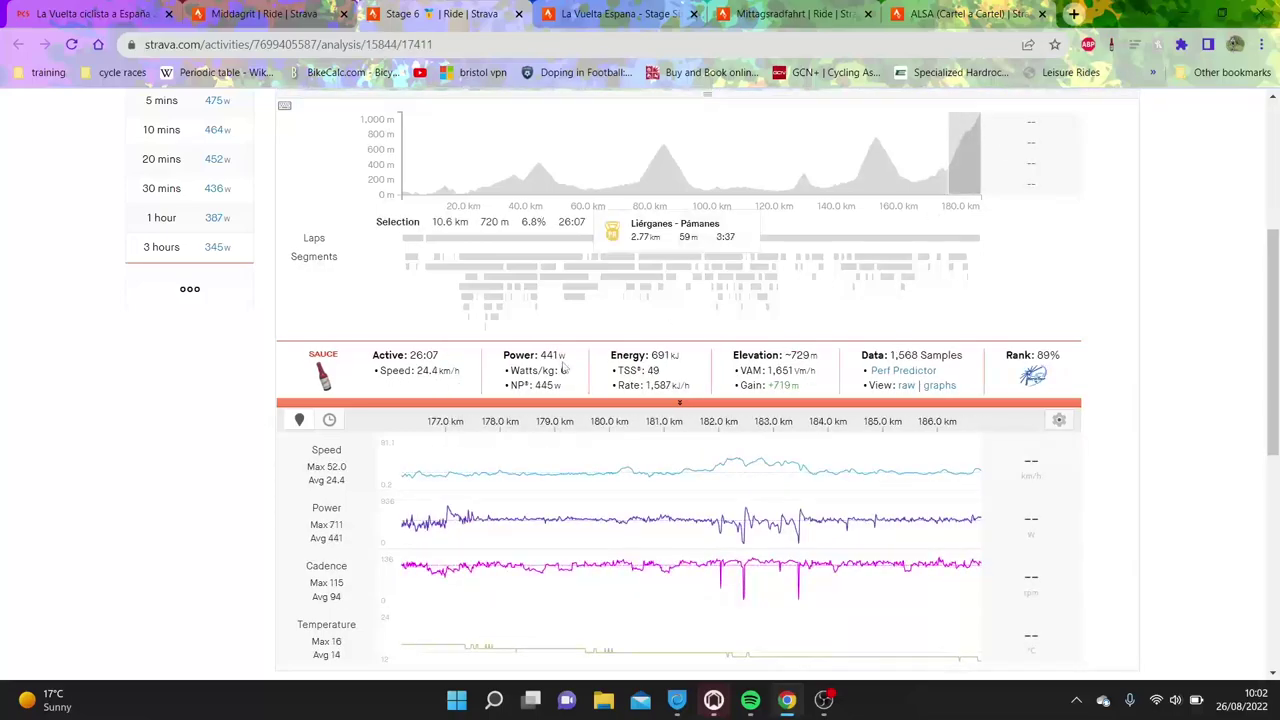
drag(445, 461, 982, 540)
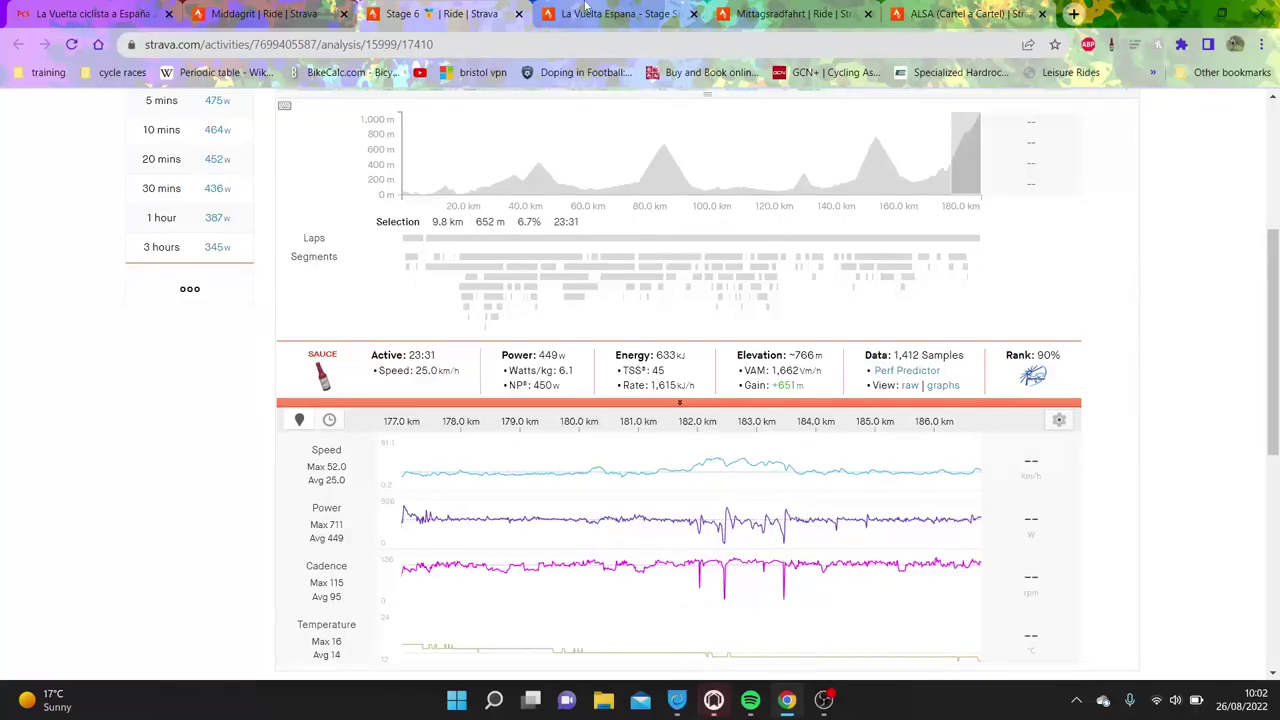
click(50, 8)
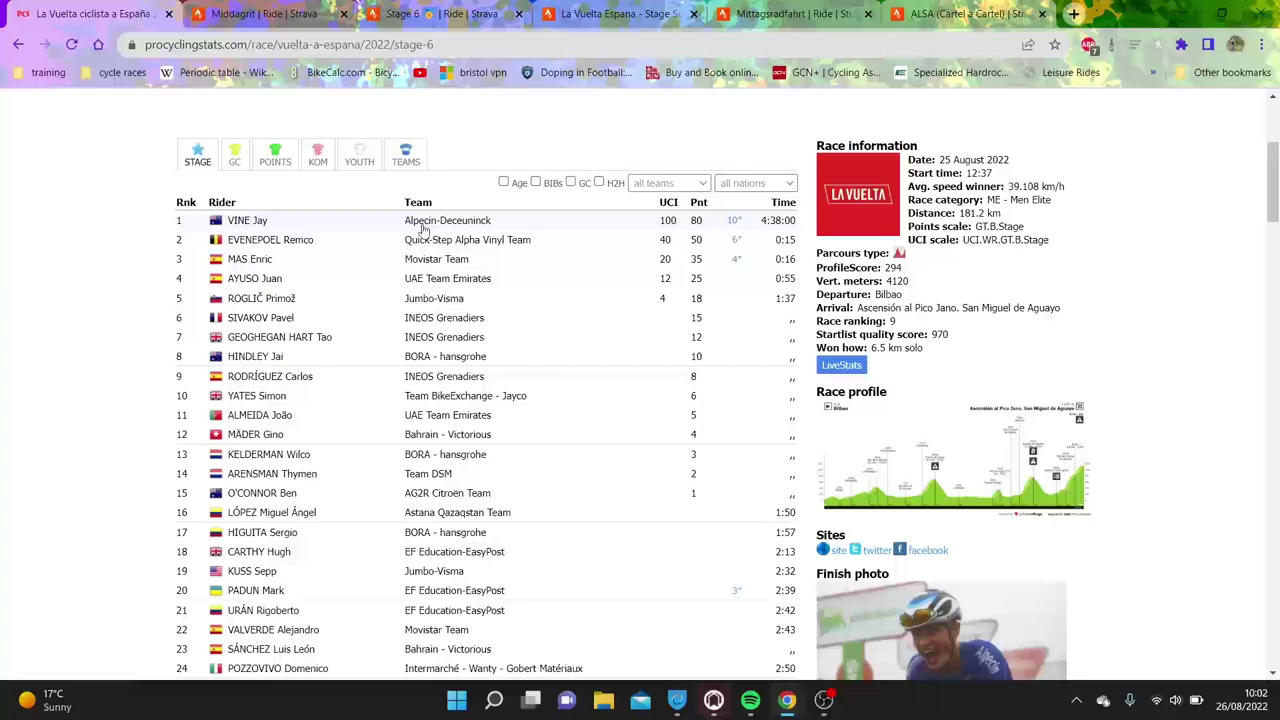
click(465, 6)
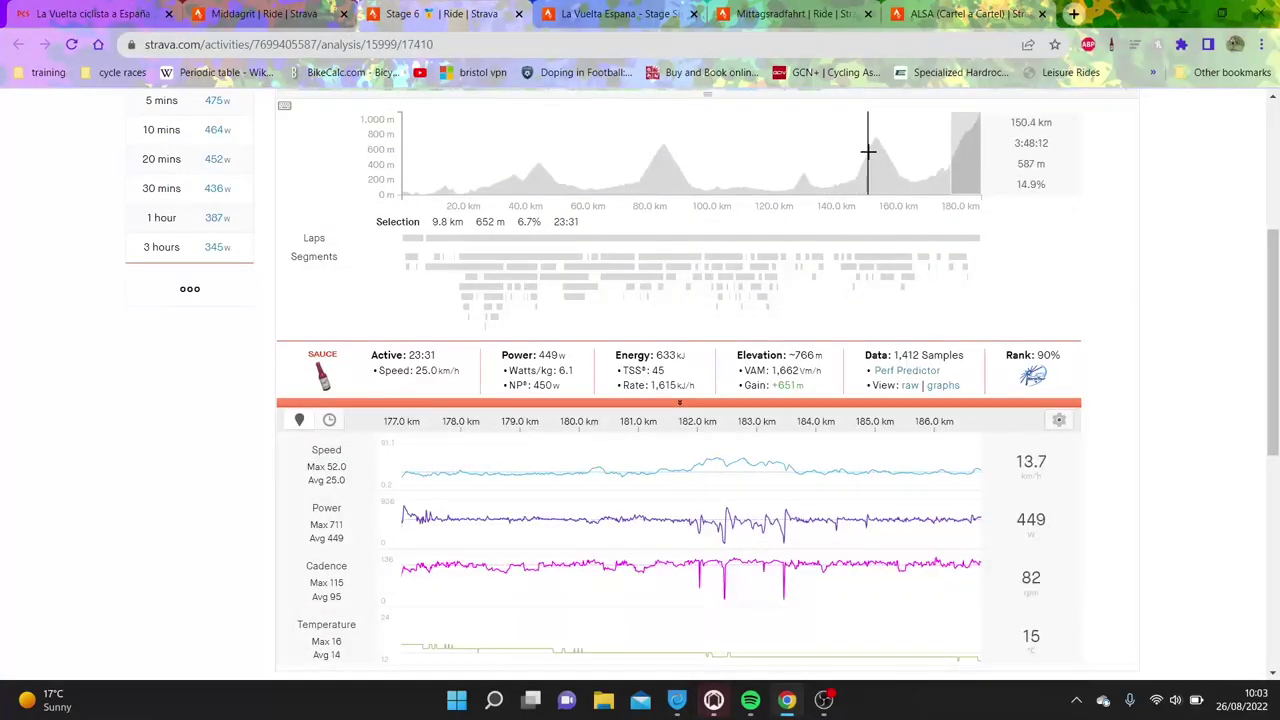
Step: Open the analysis of the ride La Vuelta Espana - Stage Six, examine its power graph, and close that ride
click(657, 8)
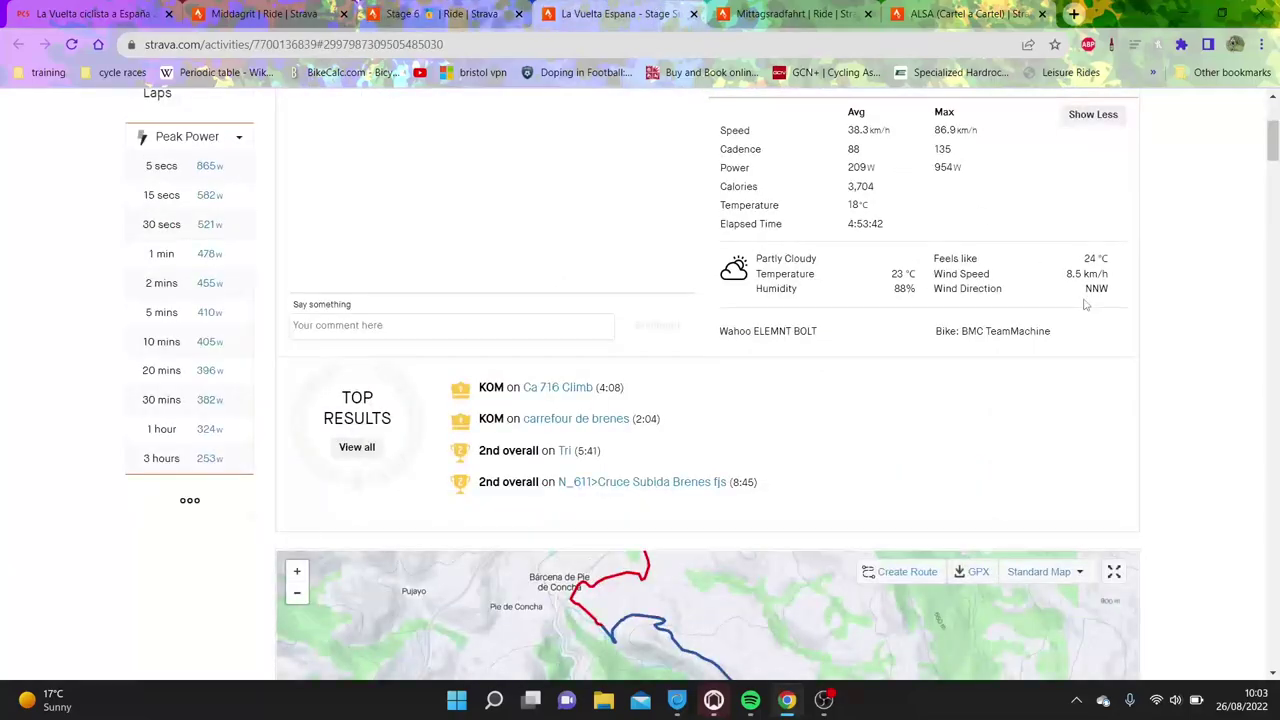
scroll(1277, 185, up, 3)
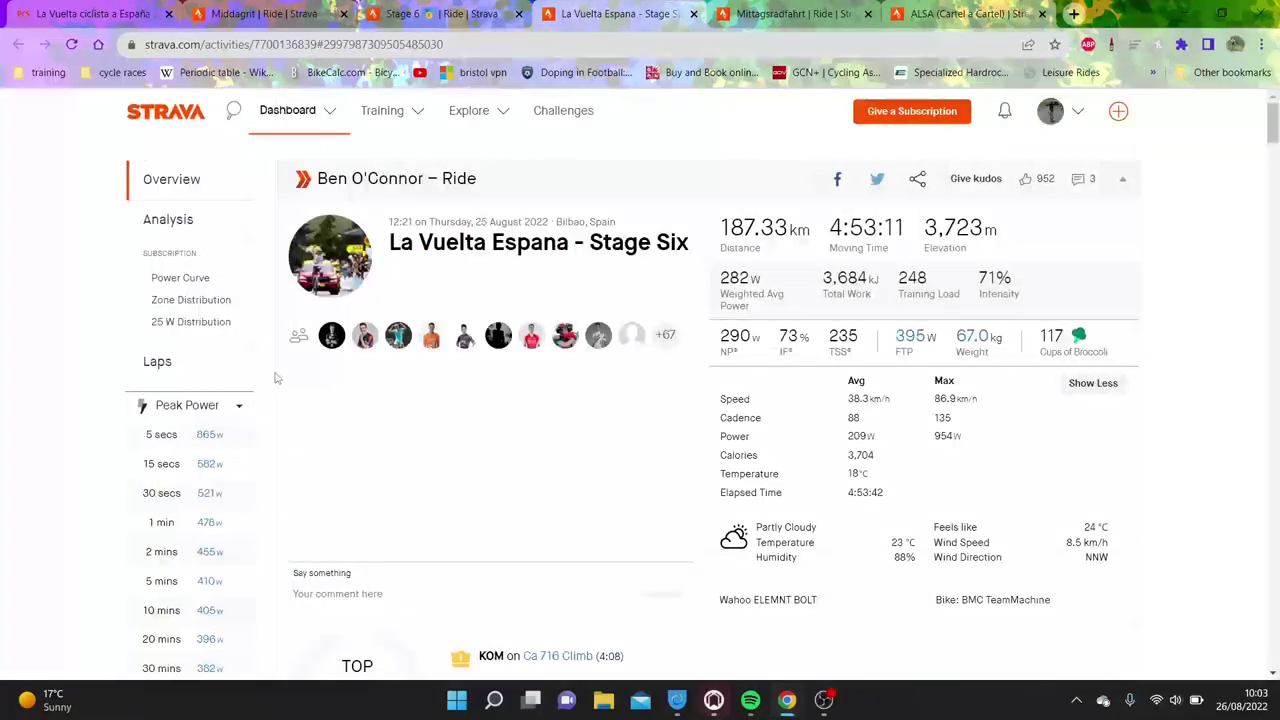
click(166, 220)
scroll(1030, 330, down, 3)
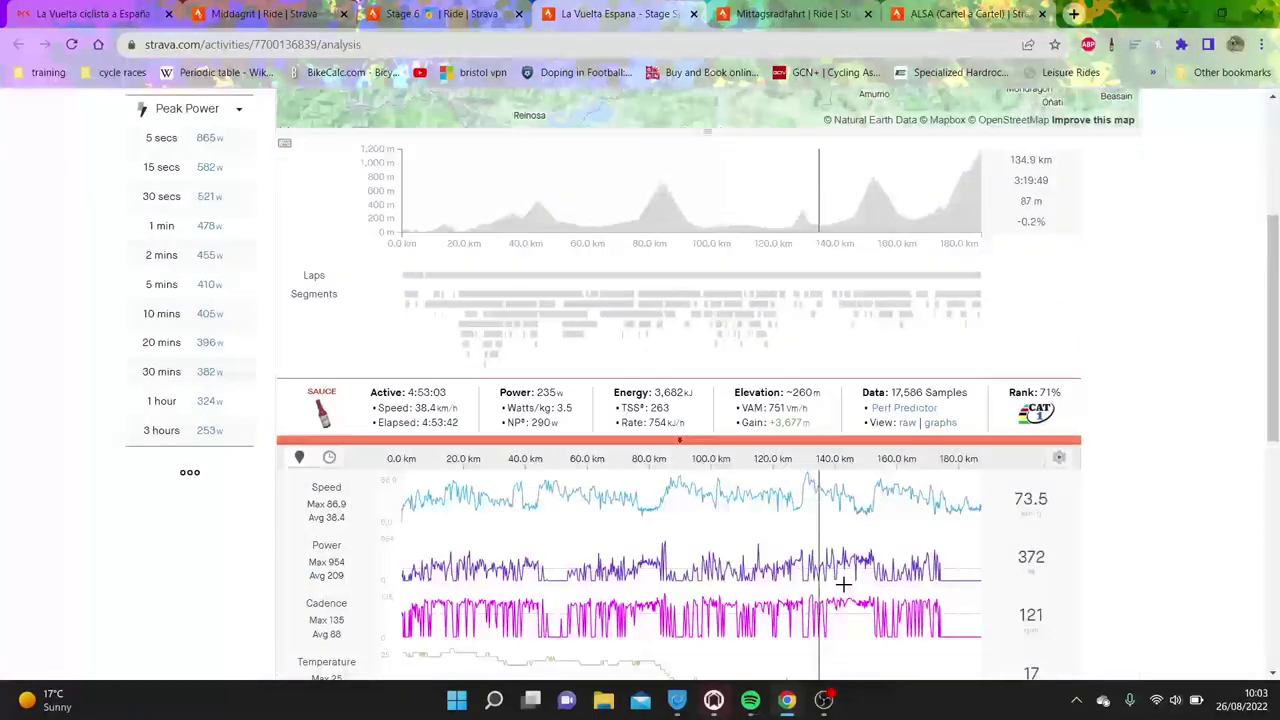
click(693, 14)
Step: Open the analysis of the Mittagsradfahrt ride and bring up its elevation profile and segments
scroll(1054, 246, down, 10)
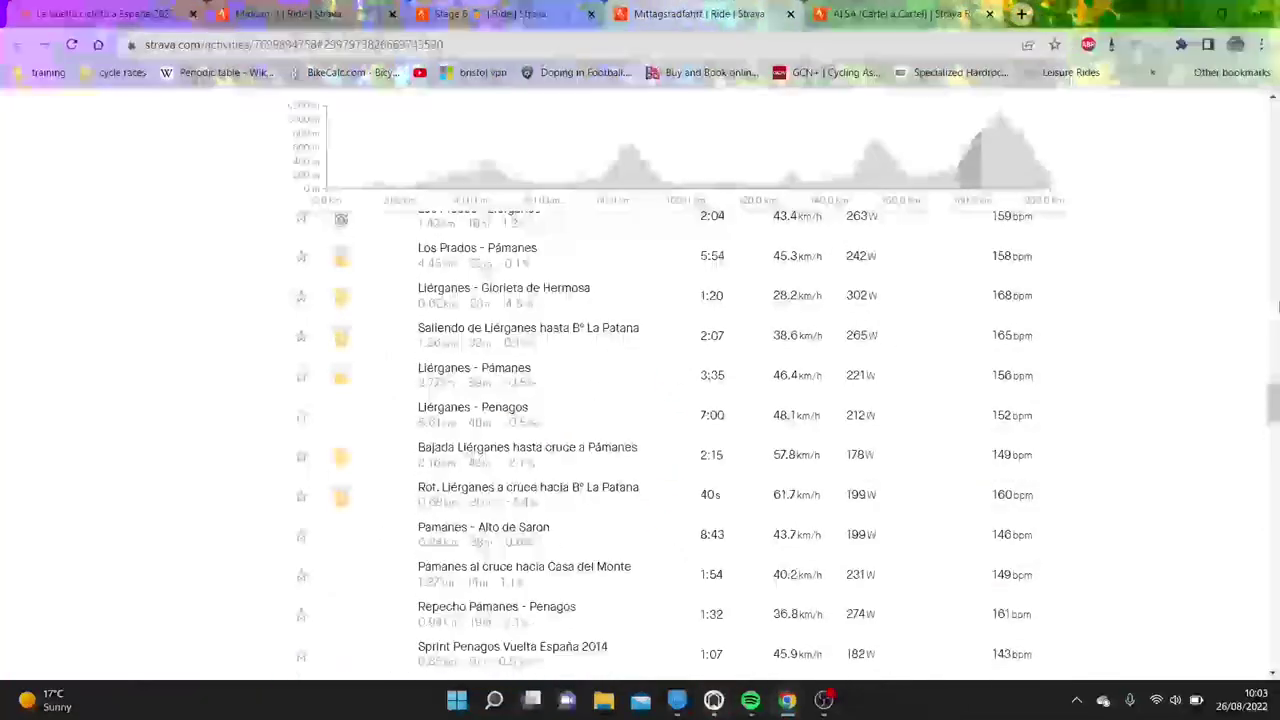
scroll(700, 400, up, 15)
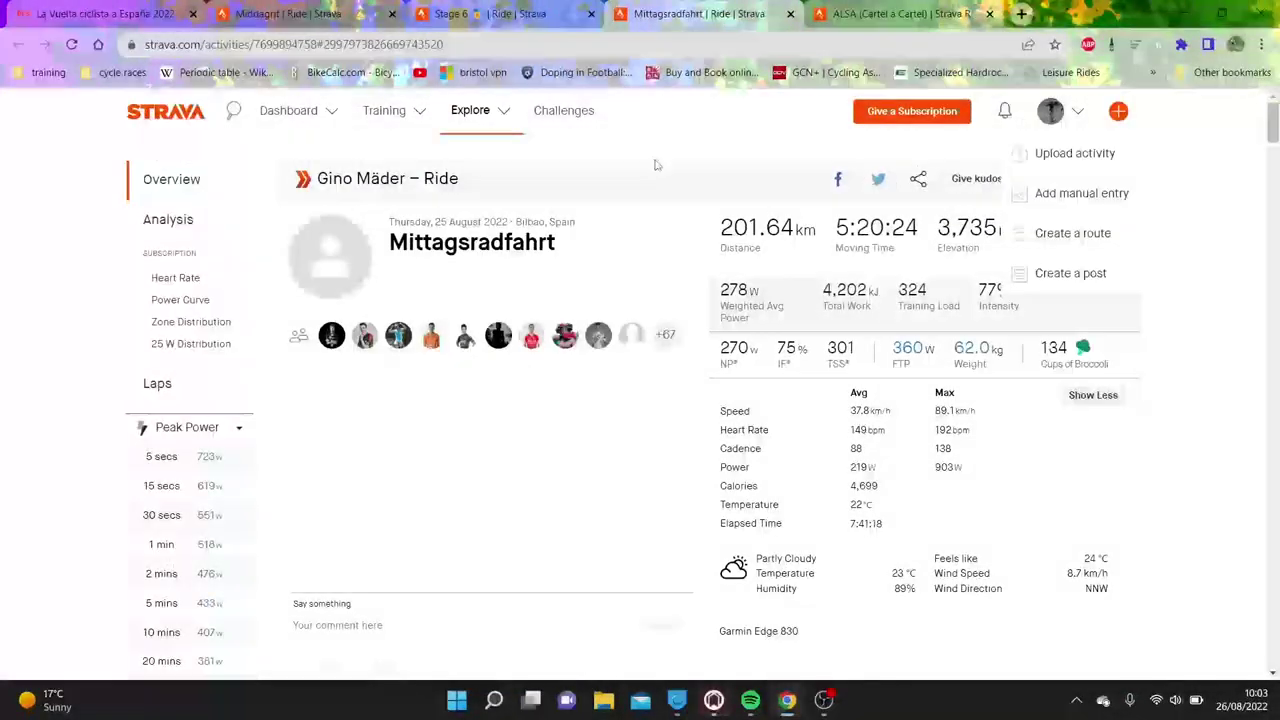
click(180, 222)
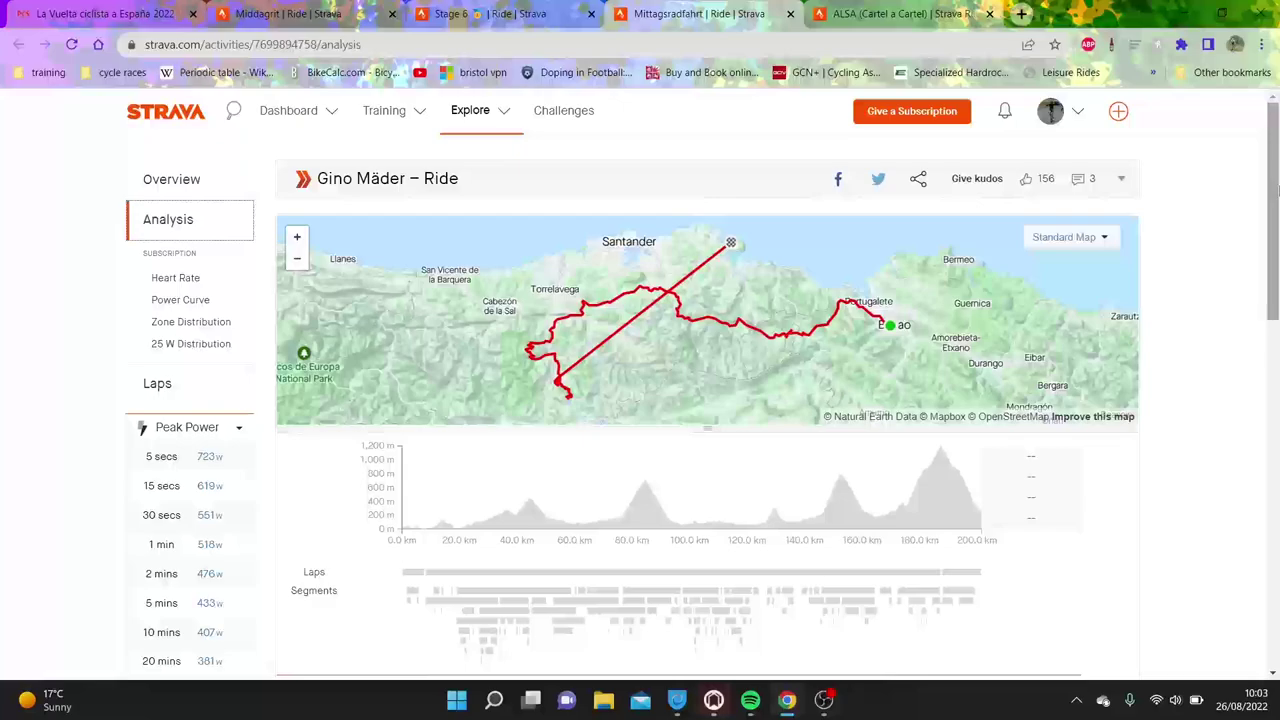
scroll(700, 400, down, 2)
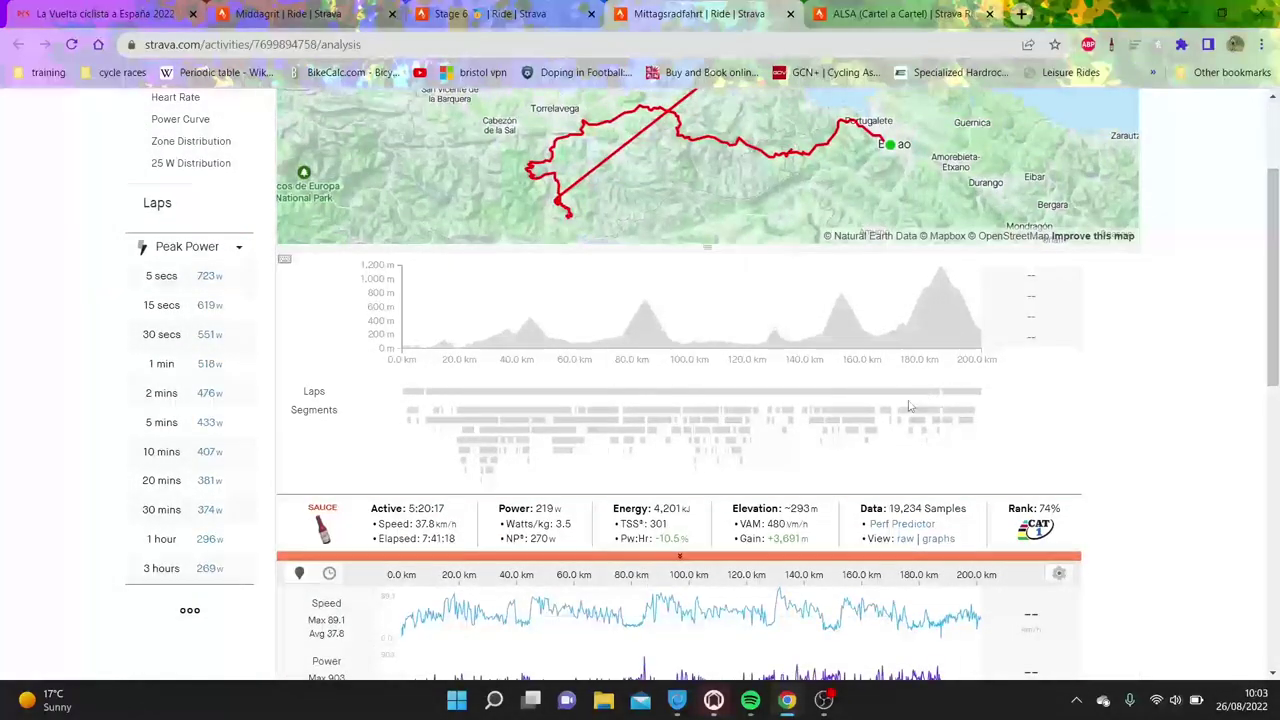
Step: Analyse the effort on the final etapa Pico jano segment and narrow it to about its last 12.0 km
click(910, 410)
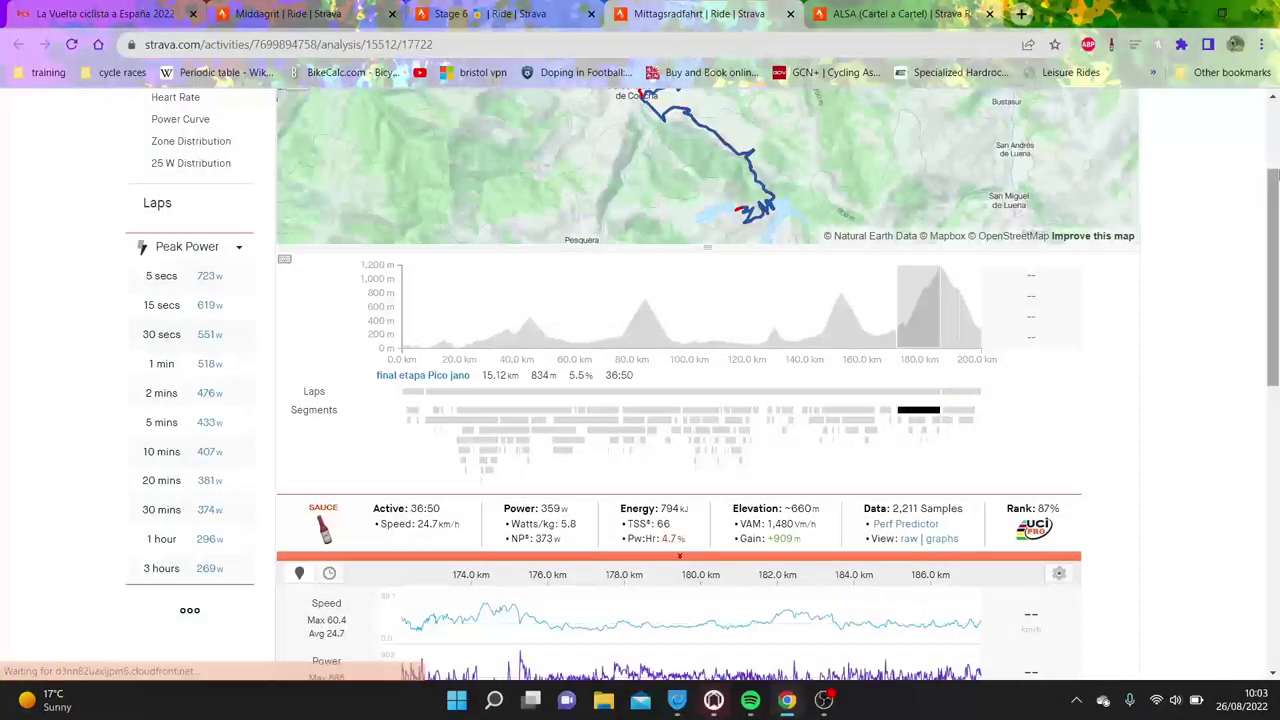
scroll(910, 410, down, 2)
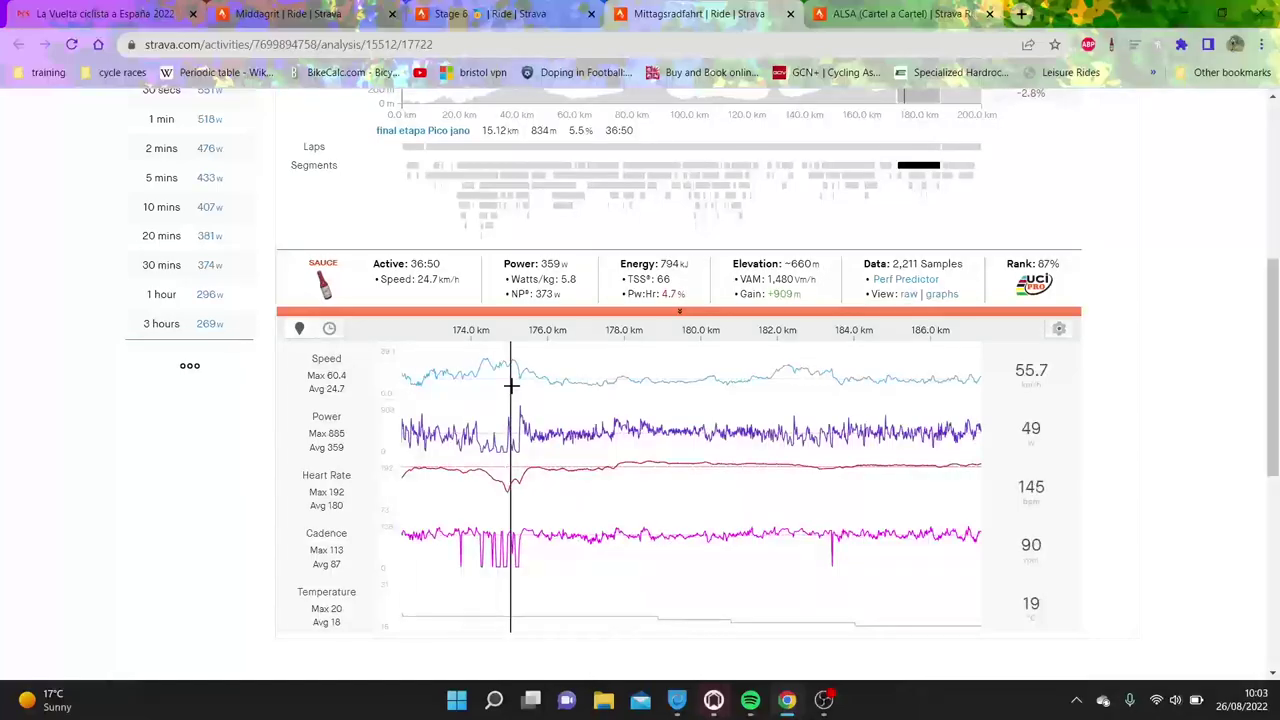
drag(520, 383, 980, 383)
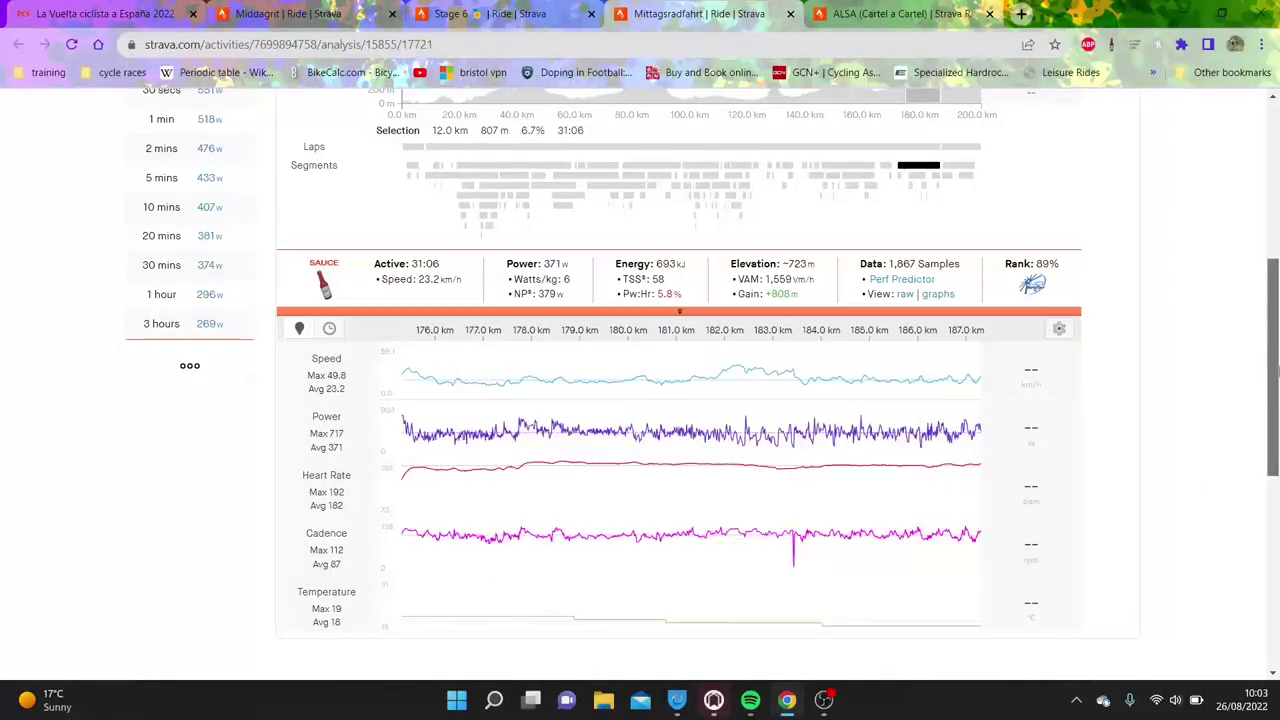
Step: Narrow the analysis to about 5.8 km of the climb's lower part, and examine the zs segment effort instead
drag(1274, 370, 1274, 352)
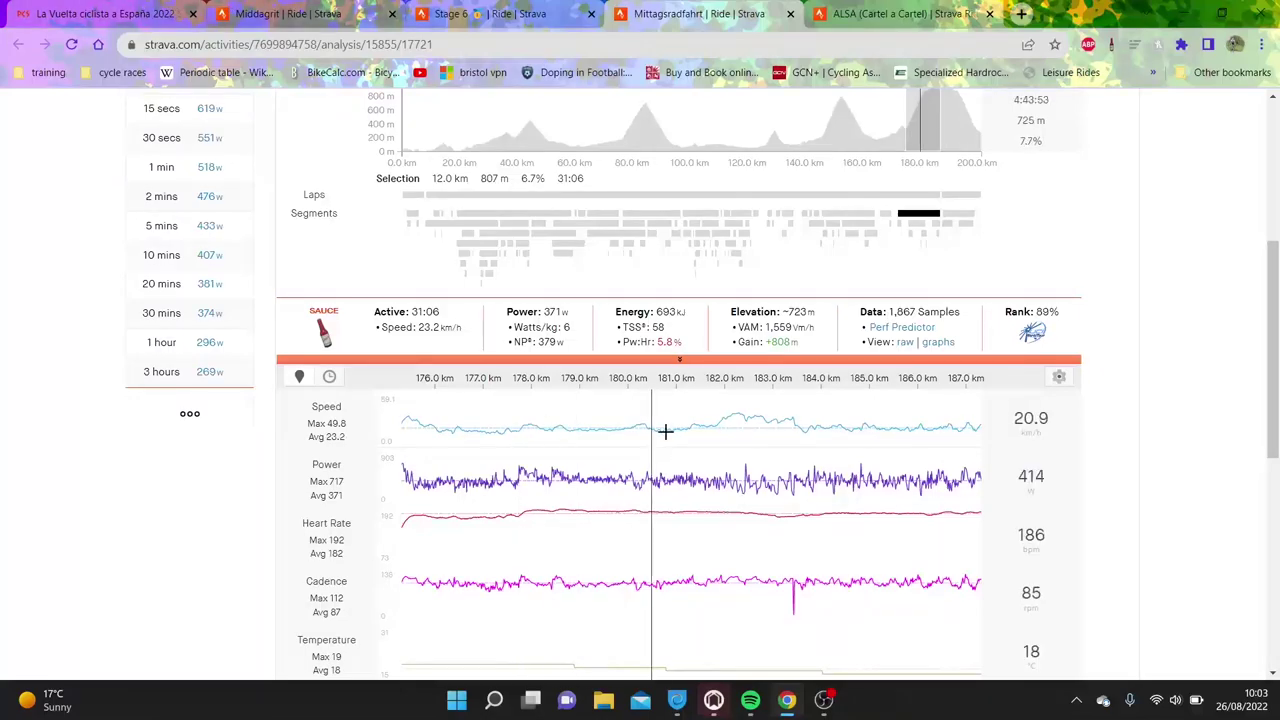
mouse_move(706, 425)
mouse_down()
mouse_move(500, 377)
mouse_move(423, 376)
mouse_up()
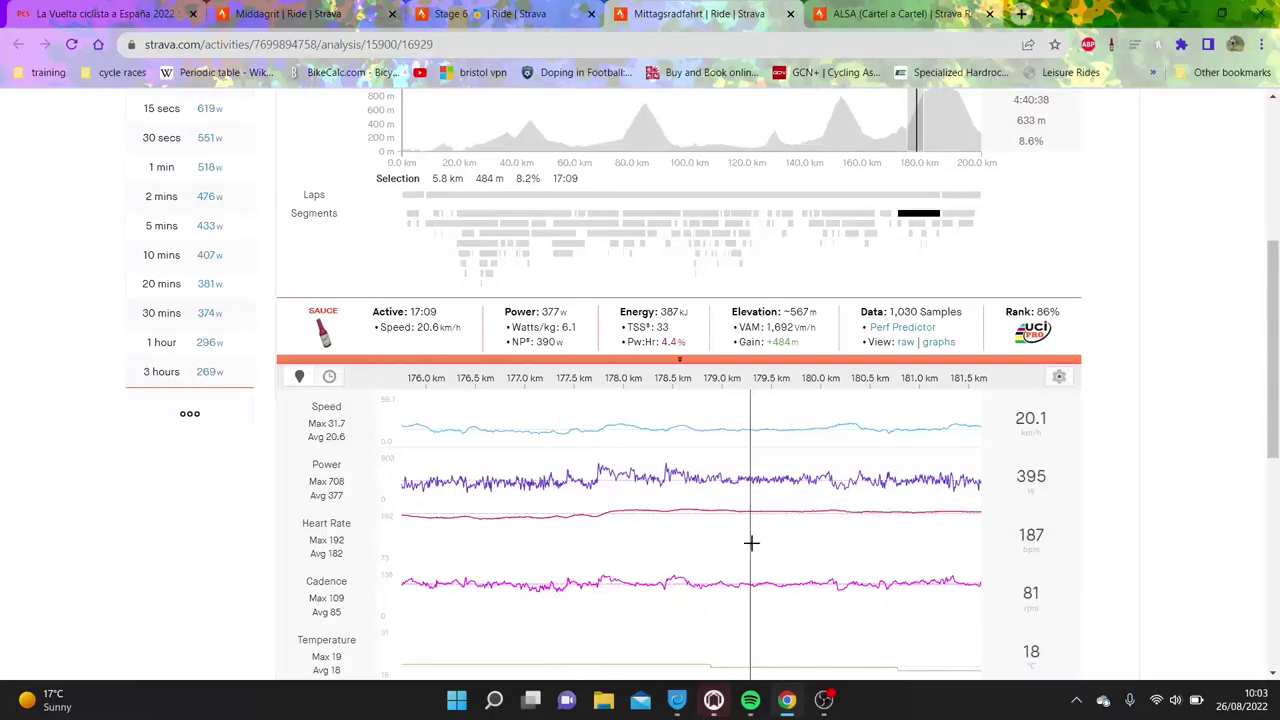
click(797, 483)
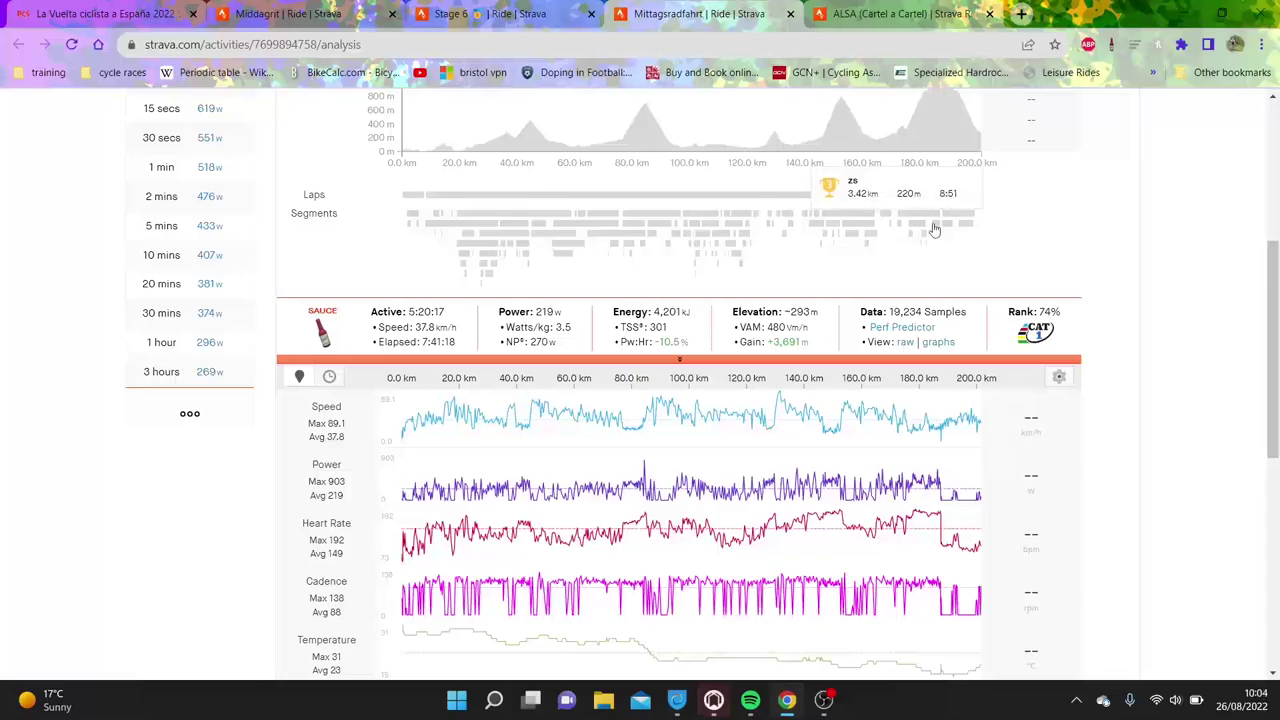
click(934, 229)
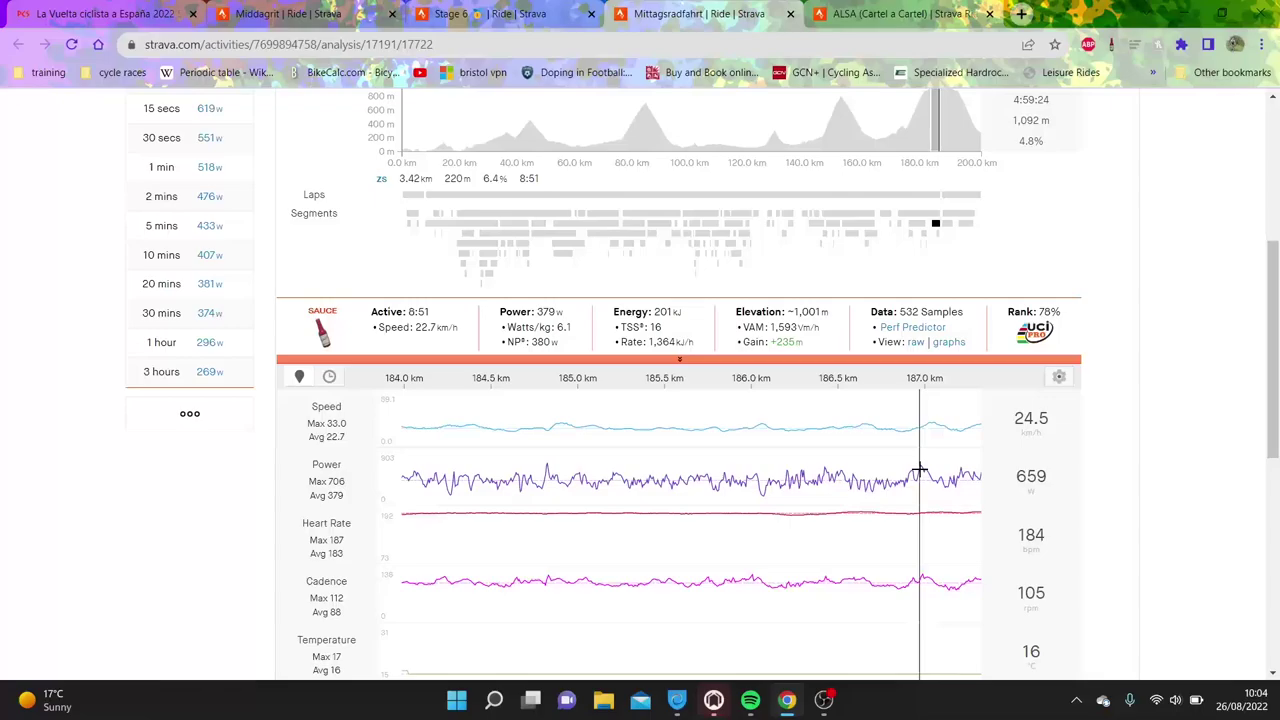
Step: Open the seventh-ranked effort on the ALSA (Cartel a Cartel) leaderboard in a new tab and analyse that segment effort
click(860, 13)
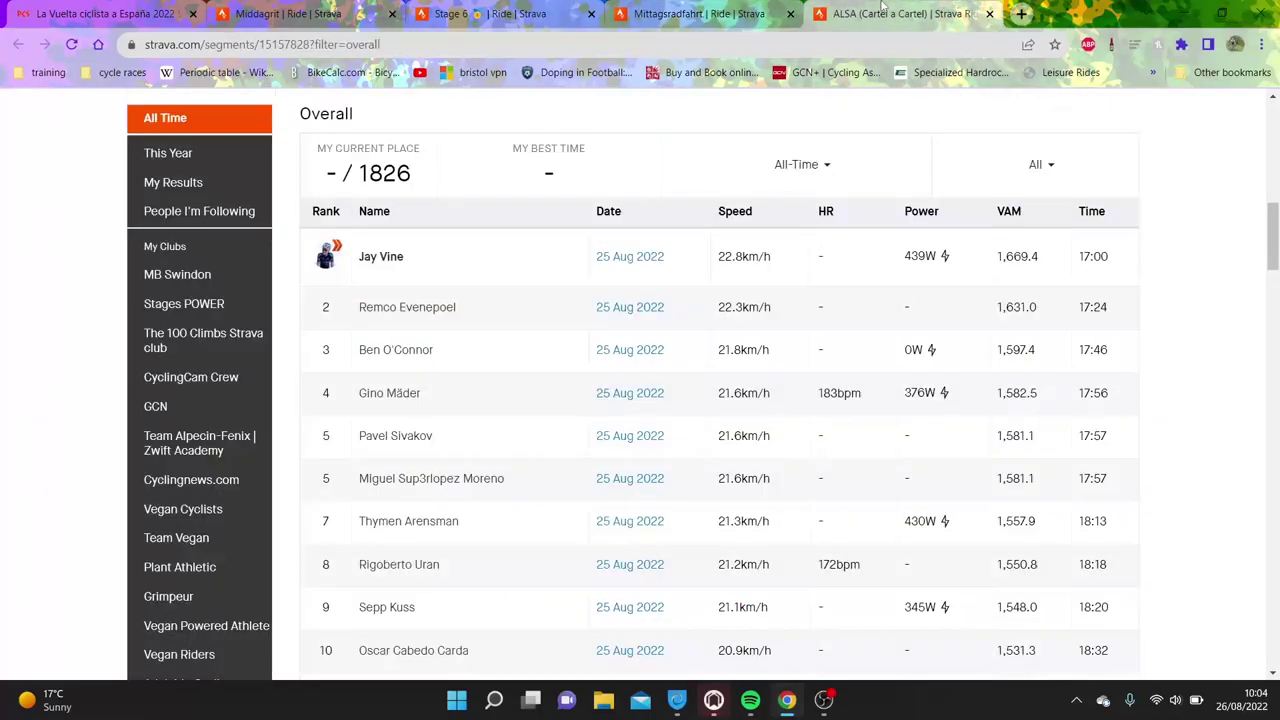
right_click(652, 524)
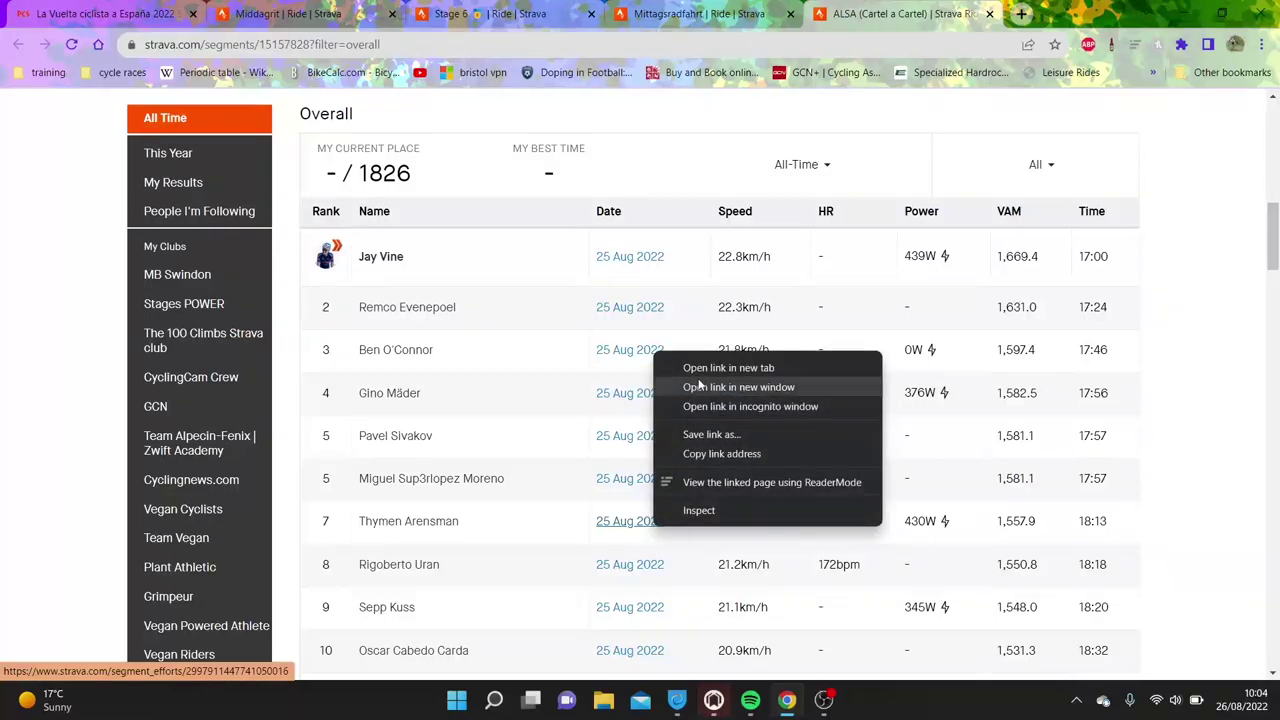
click(735, 368)
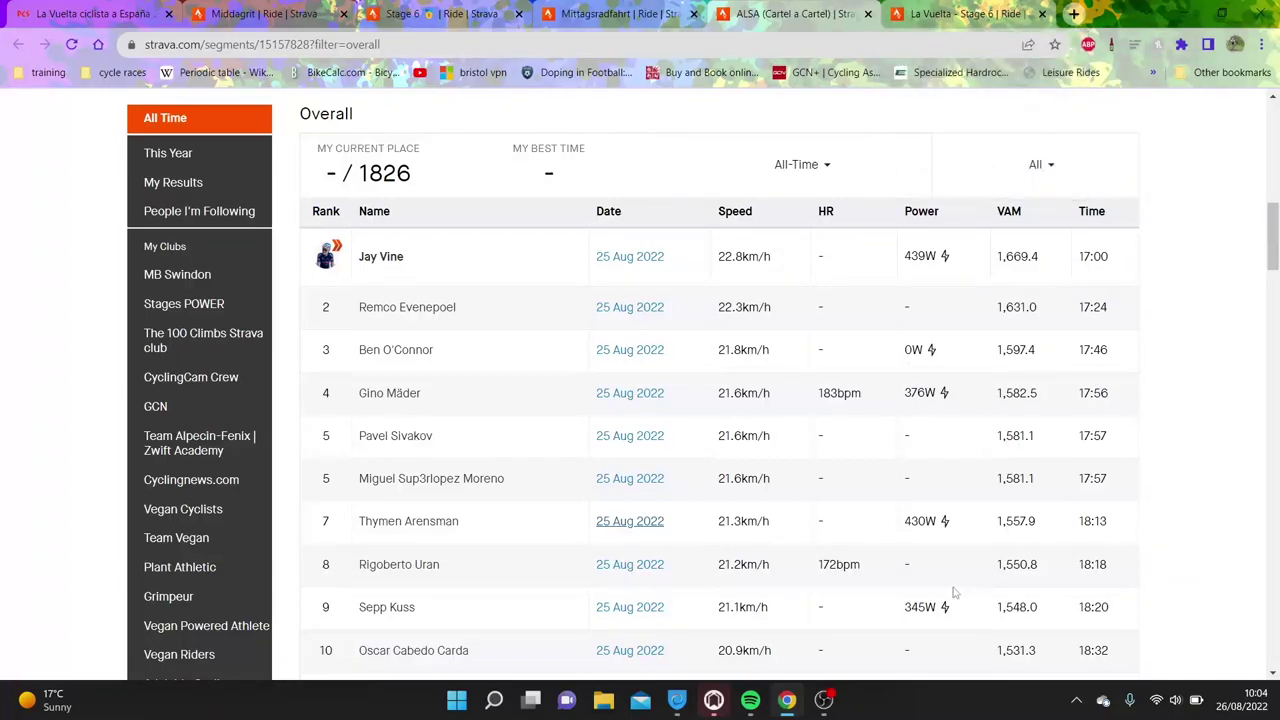
click(629, 521)
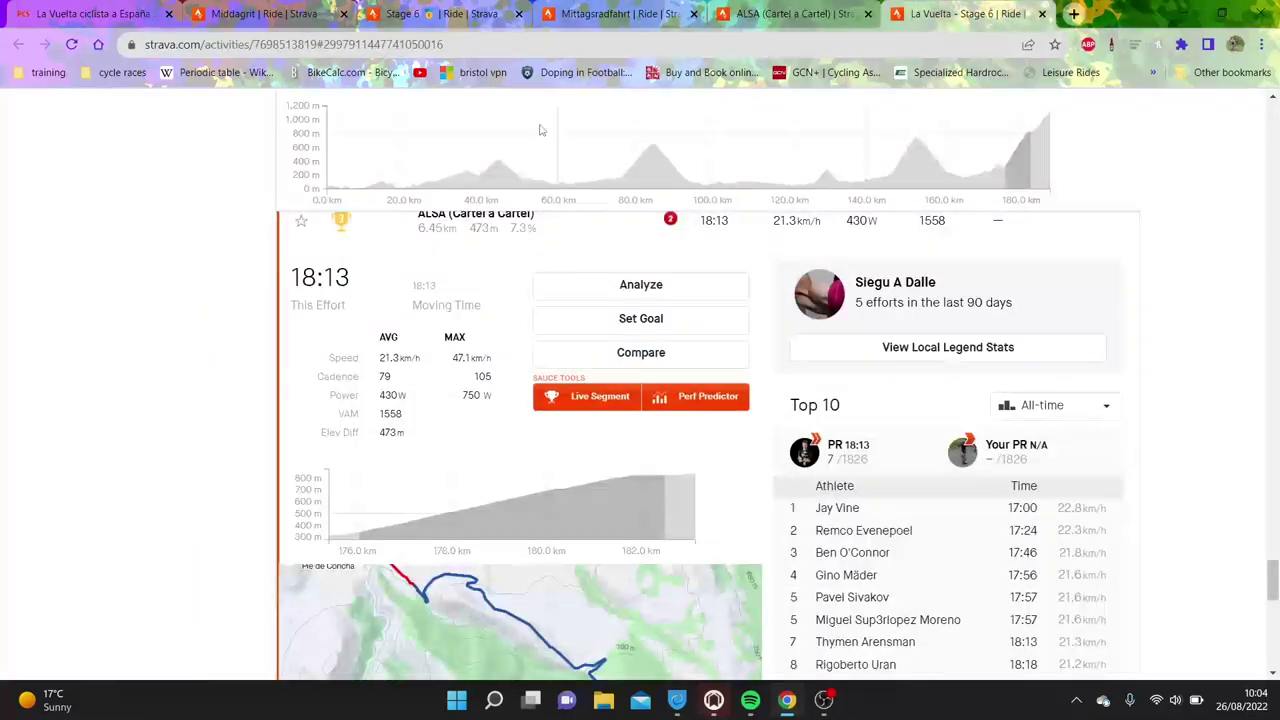
click(674, 300)
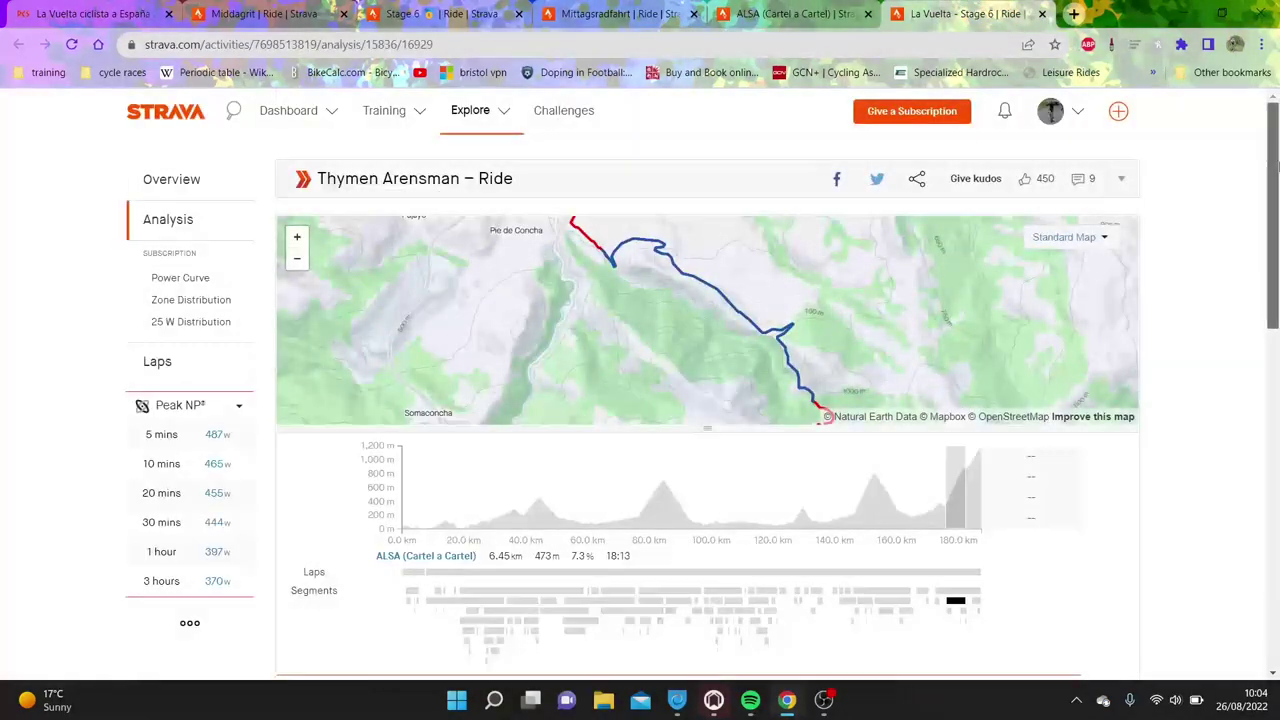
scroll(589, 438, down, 3)
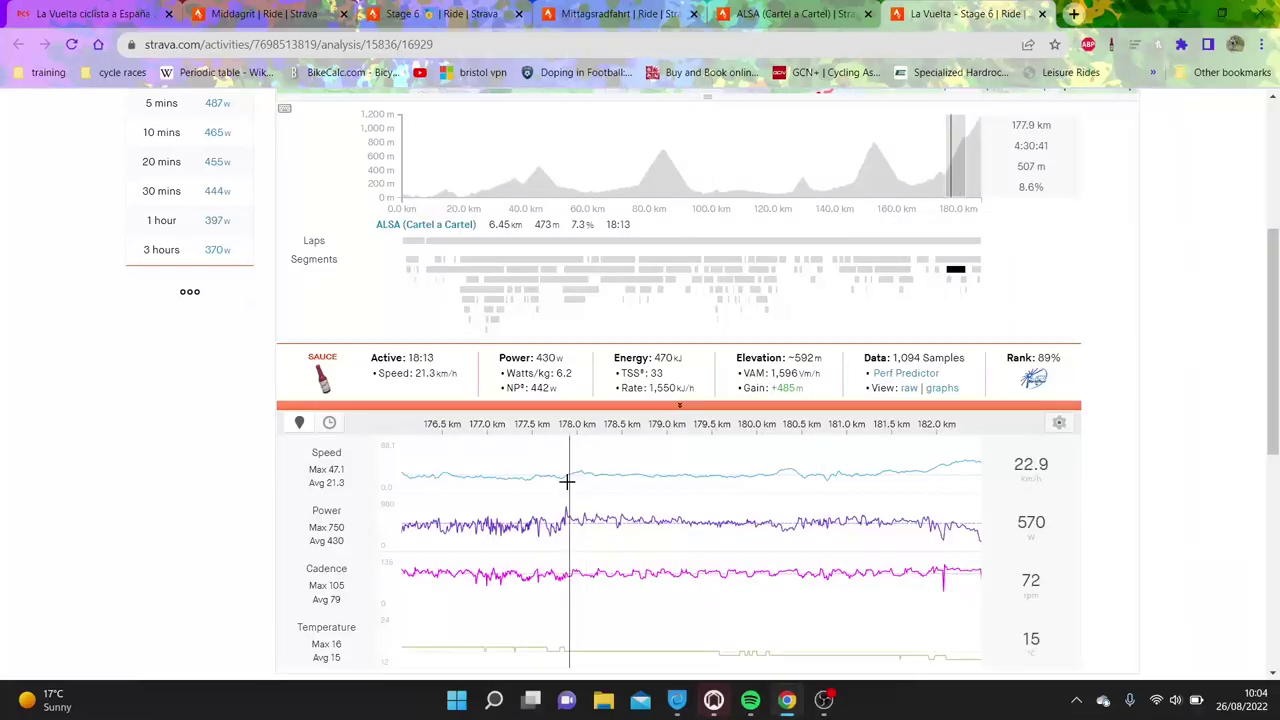
Step: Analyse about the first 1.7 km of the segment and about the last 12.2 km of the ride as separate selections
drag(562, 481, 415, 481)
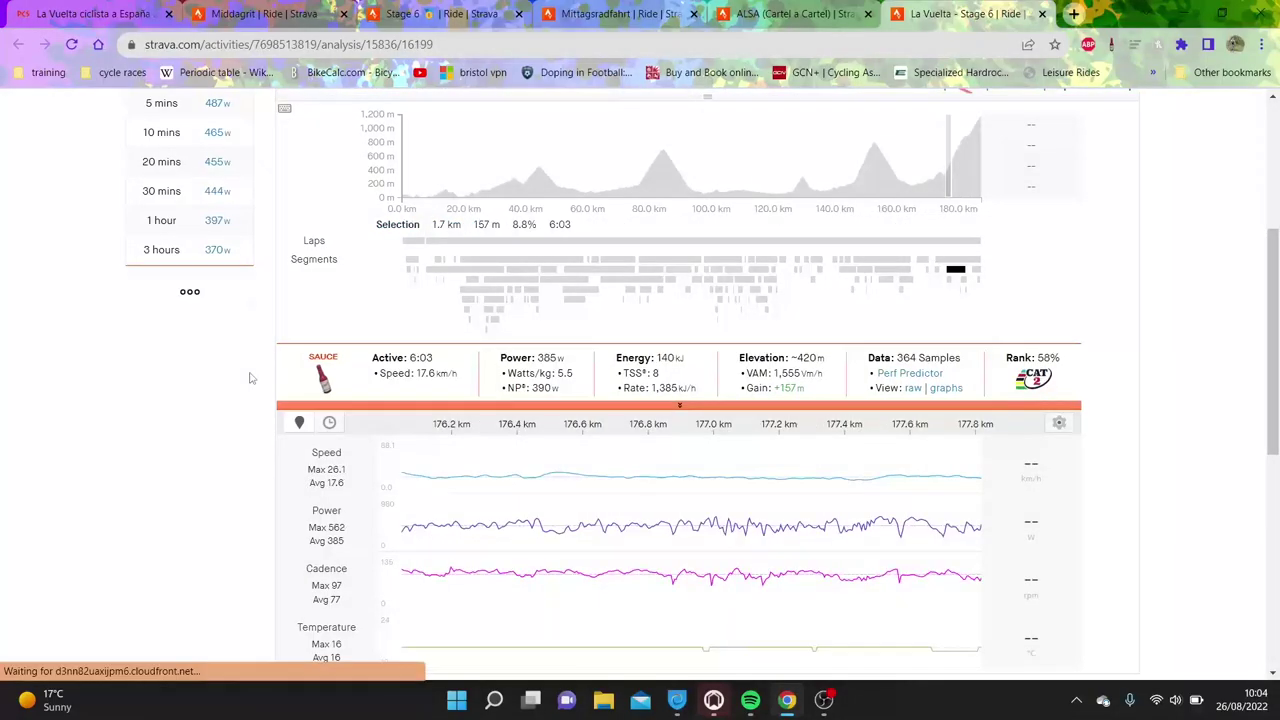
click(958, 133)
drag(944, 134, 1186, 214)
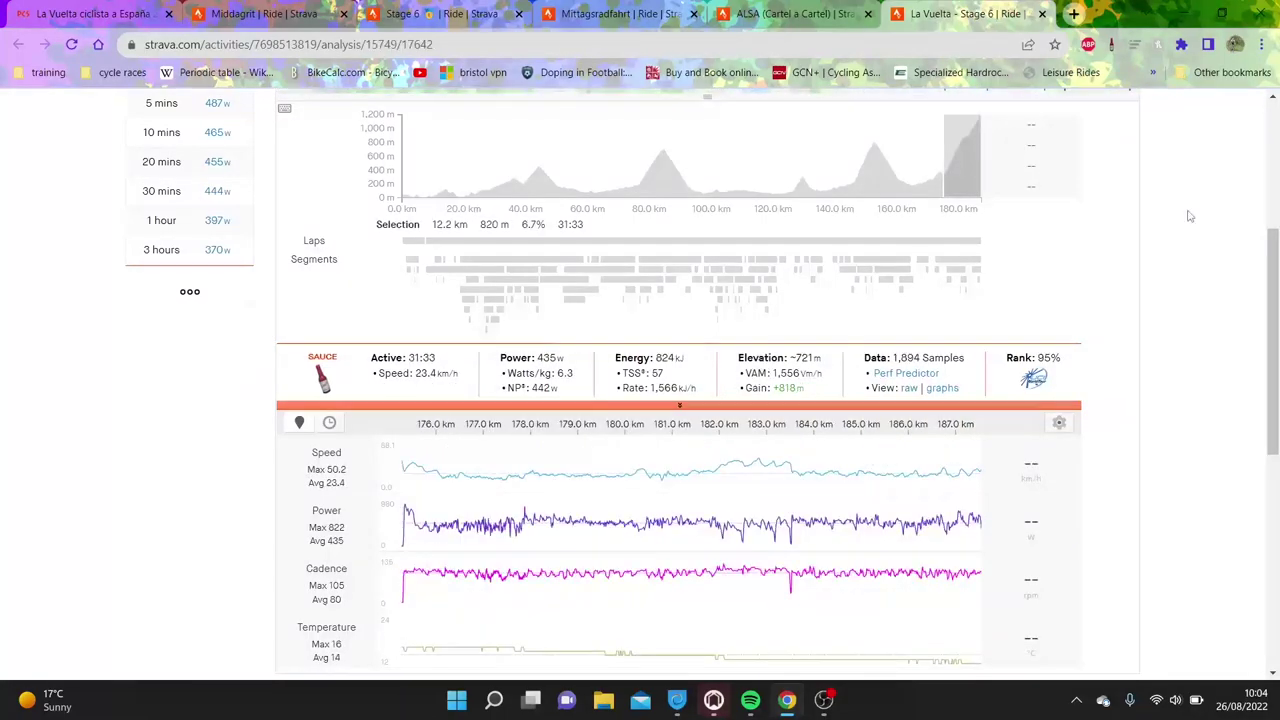
Step: Analyse about 4.0 km of the climb from just before the 178 km mark, and the ride's final 12.0 km separately
drag(520, 457, 712, 497)
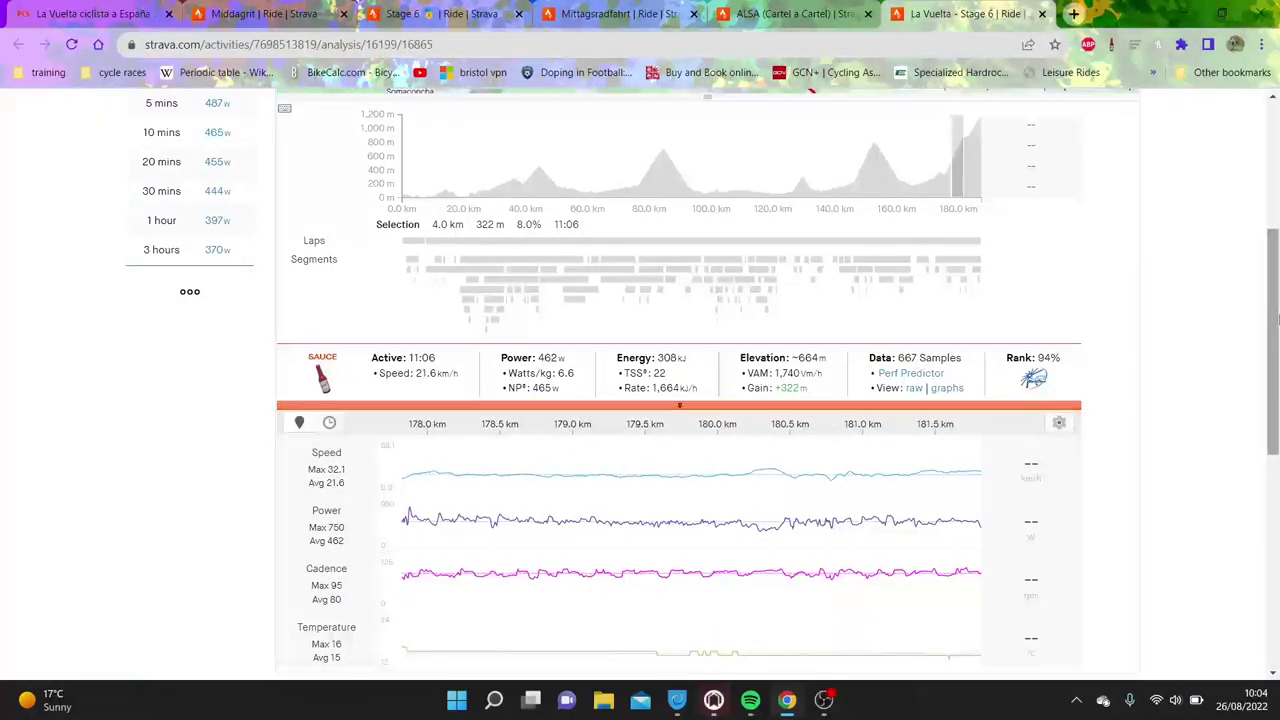
scroll(1237, 202, up, 3)
scroll(1237, 202, down, 3)
scroll(1234, 271, up, 1)
scroll(1275, 313, down, 1)
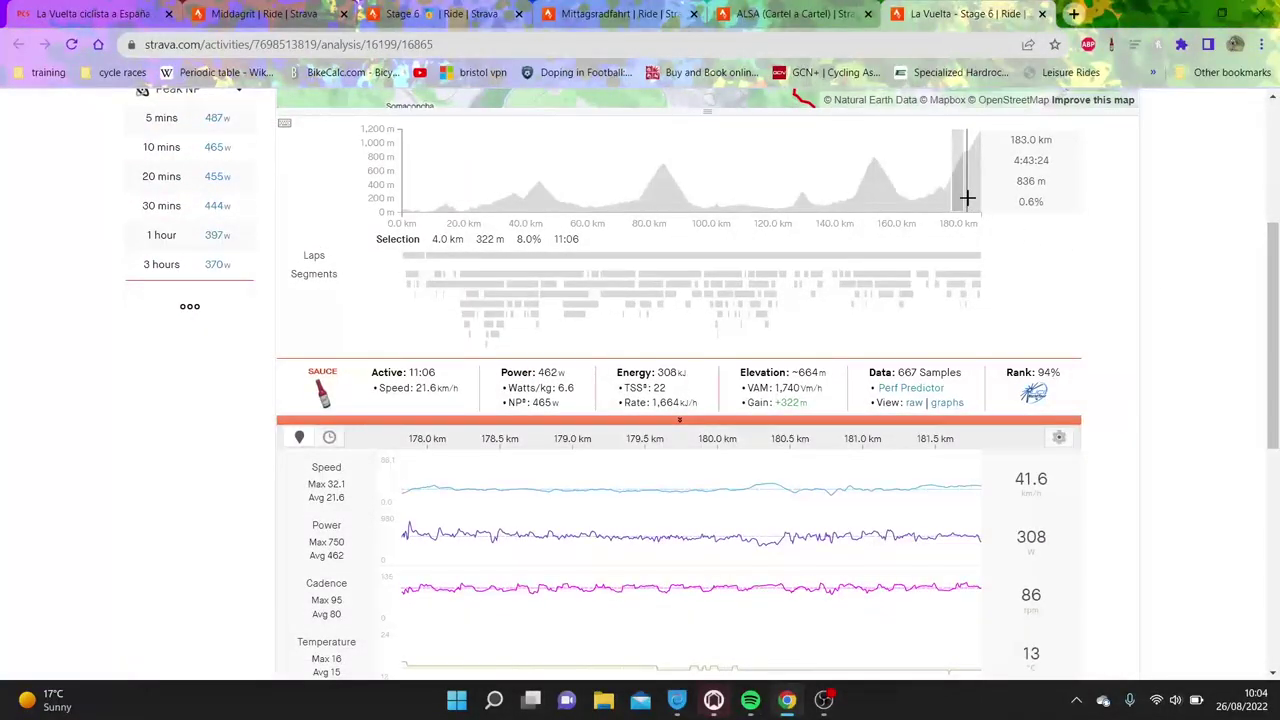
mouse_move(967, 197)
mouse_down()
mouse_move(981, 198)
mouse_move(945, 186)
mouse_up()
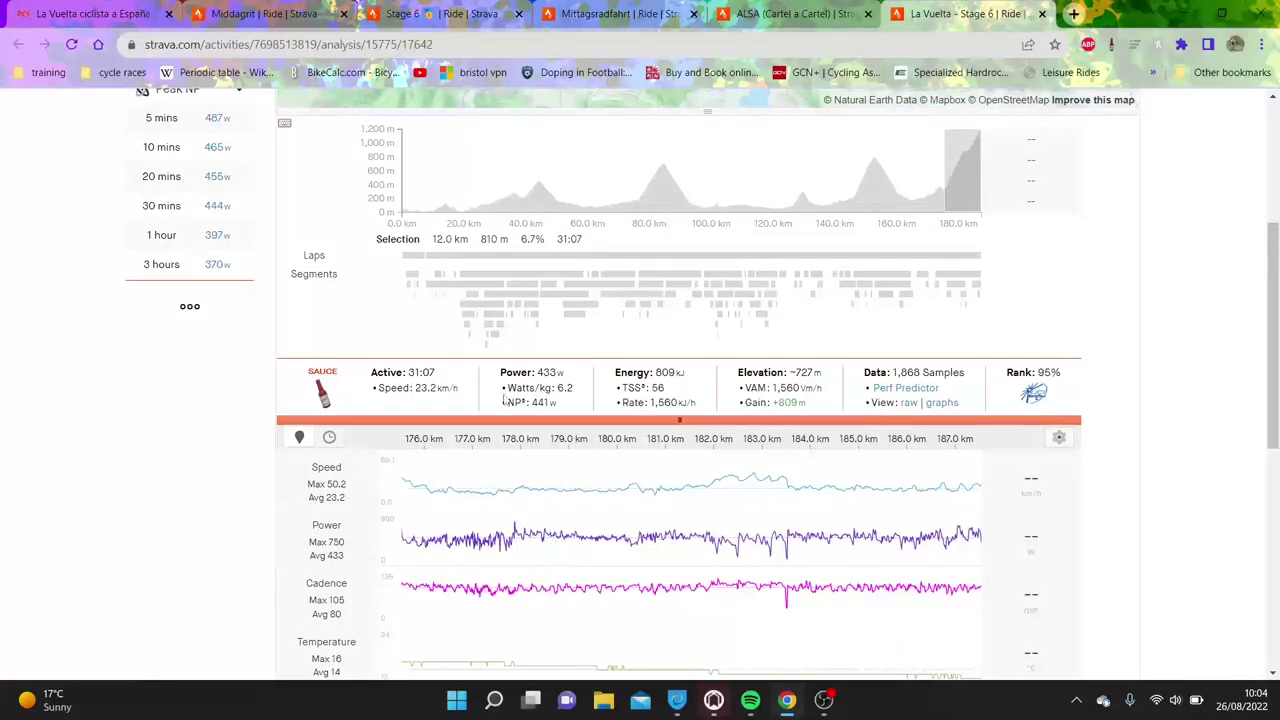
Step: View the overview of the La Vuelta - Stage 6 ride and return to the stage 6 race results
scroll(1277, 265, up, 3)
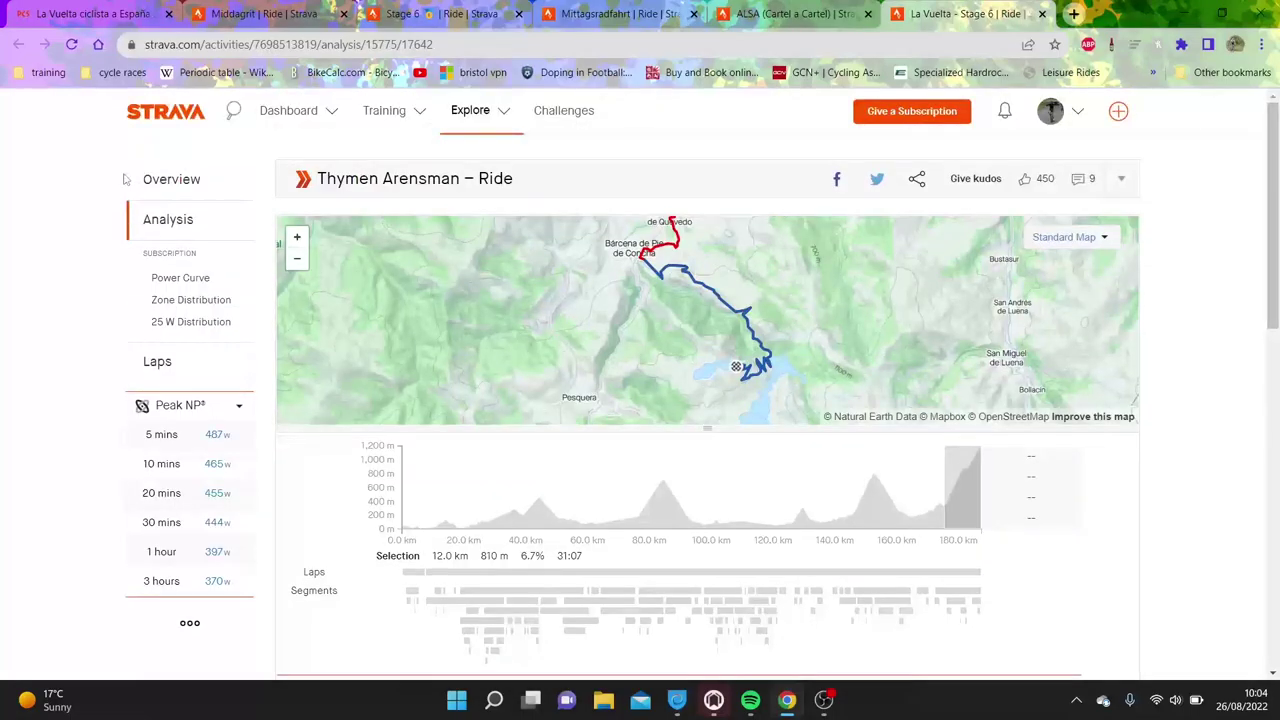
click(175, 179)
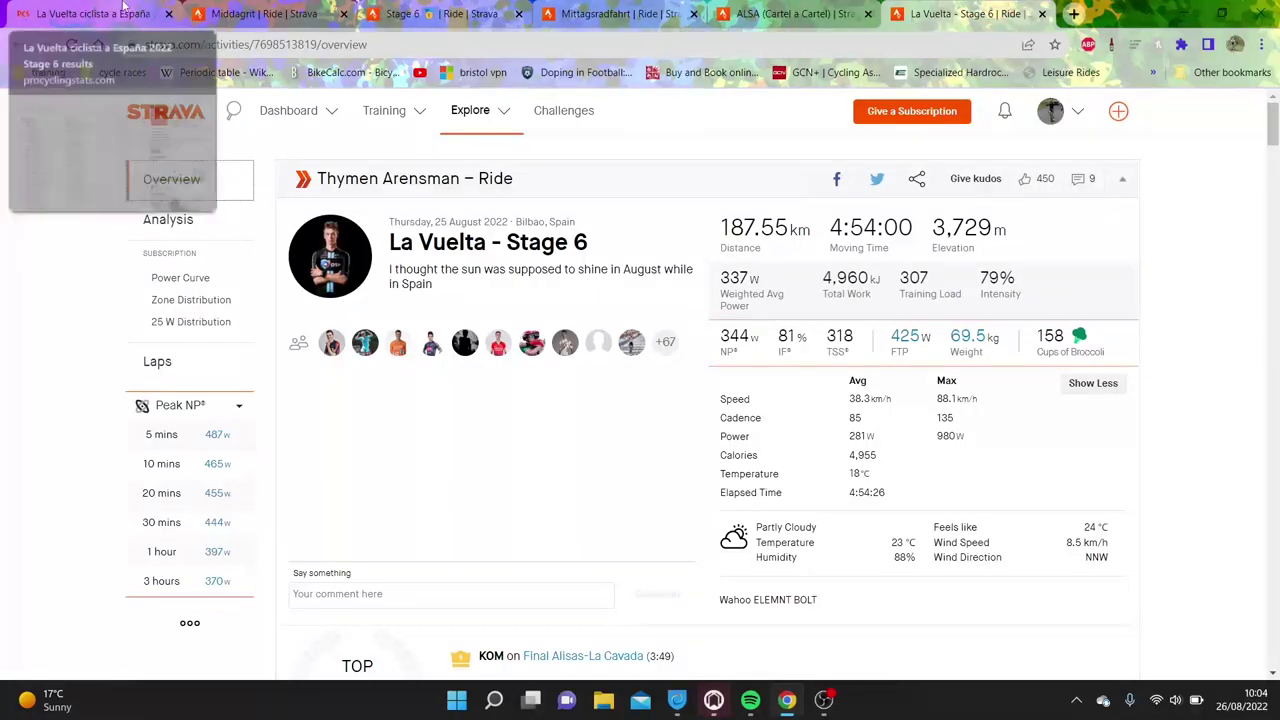
click(124, 8)
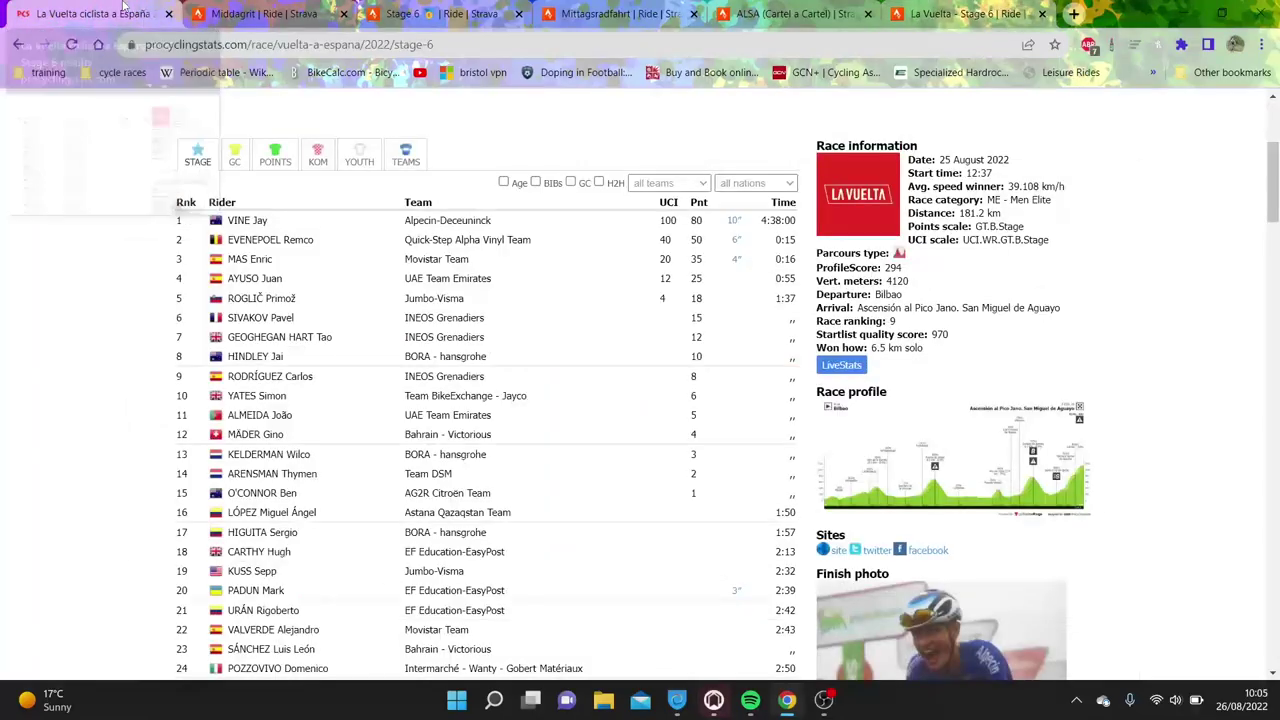